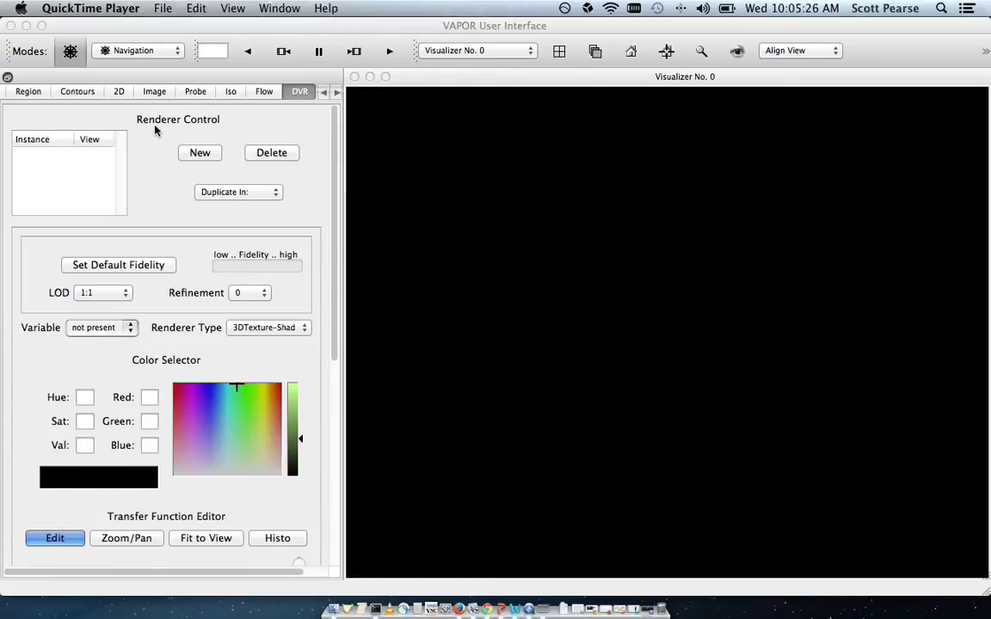
Step: Activate the VAPOR window and page through the renderer tabs back to the DVR panel
{"action": "left_click", "coordinate": [298, 97]}
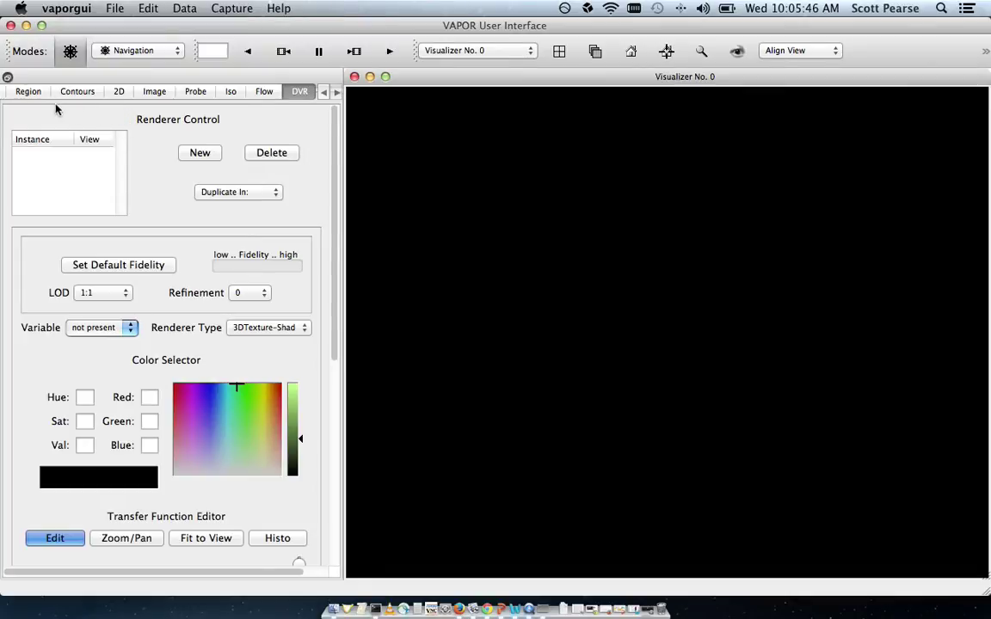
{"action": "left_click", "coordinate": [324, 91]}
{"action": "left_click", "coordinate": [323, 92]}
{"action": "left_click", "coordinate": [336, 92]}
{"action": "left_click", "coordinate": [335, 92]}
{"action": "left_click", "coordinate": [335, 92]}
{"action": "left_click", "coordinate": [335, 92]}
Step: Review the DVR panel down to the transfer function editor and back, then open the Data menu
{"action": "scroll", "coordinate": [16, 398], "scroll_direction": "down", "scroll_amount": 2}
{"action": "scroll", "coordinate": [15, 399], "scroll_direction": "down", "scroll_amount": 8}
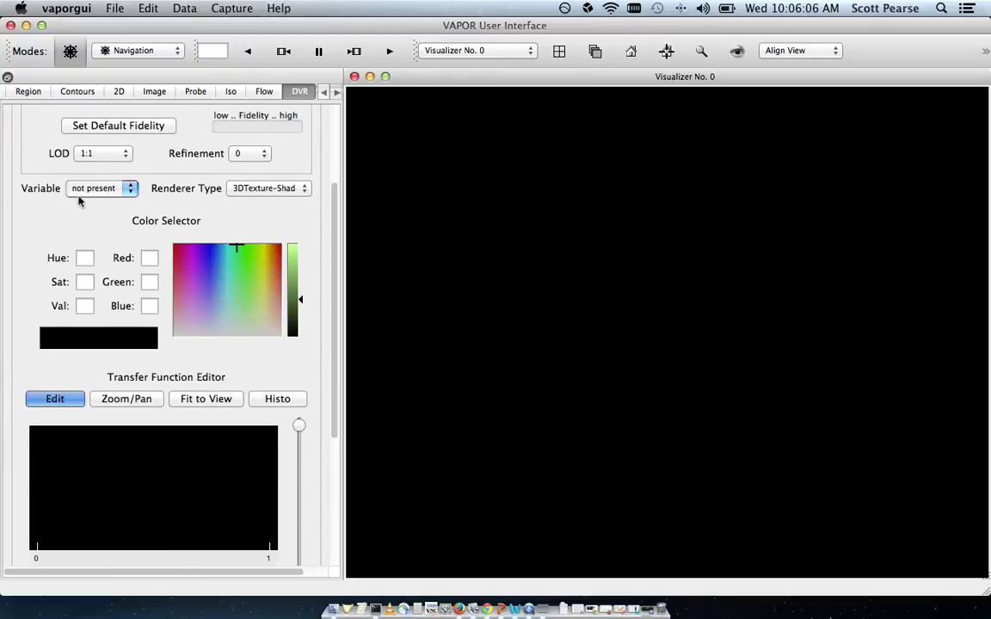
{"action": "scroll", "coordinate": [8, 244], "scroll_direction": "down", "scroll_amount": 6}
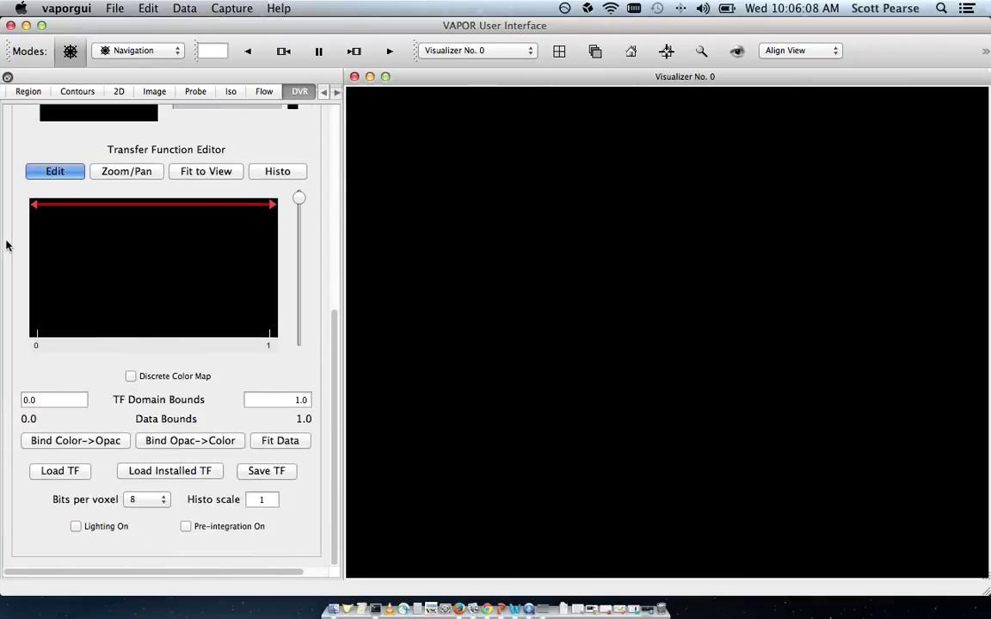
{"action": "scroll", "coordinate": [9, 249], "scroll_direction": "up", "scroll_amount": 16}
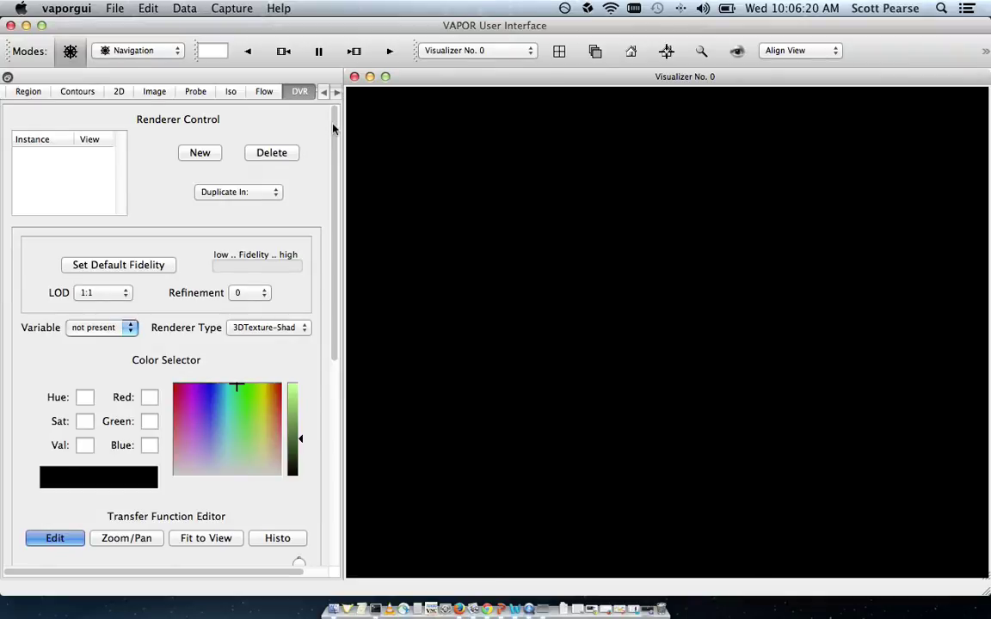
{"action": "left_click", "coordinate": [180, 10]}
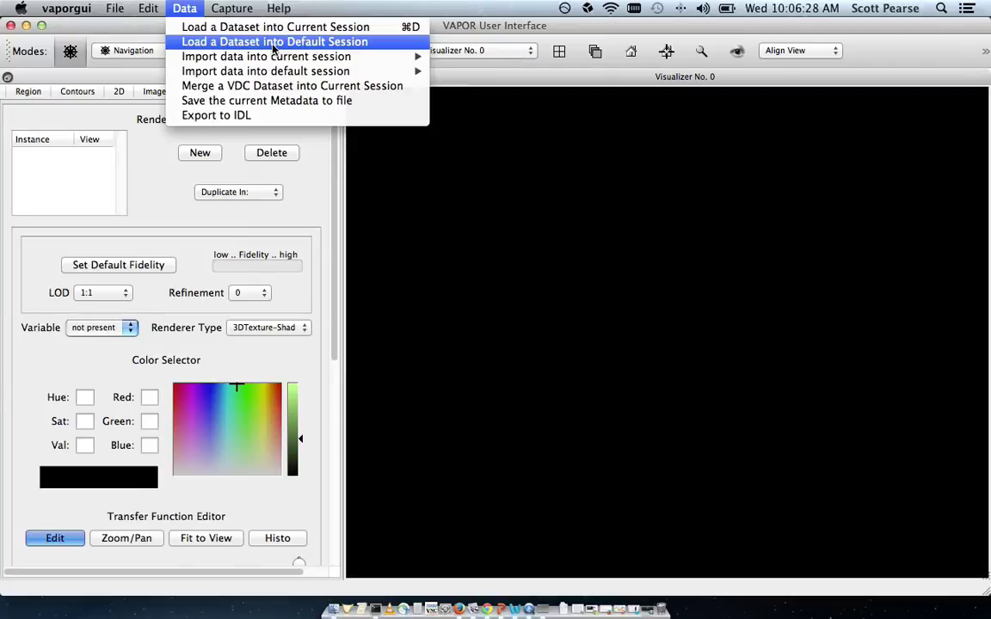
Step: Bring up the Import data into current session submenu with WRF-ARW, MOM4/POP, ROMS, CAM and GRIB
{"action": "mouse_move", "coordinate": [265, 57]}
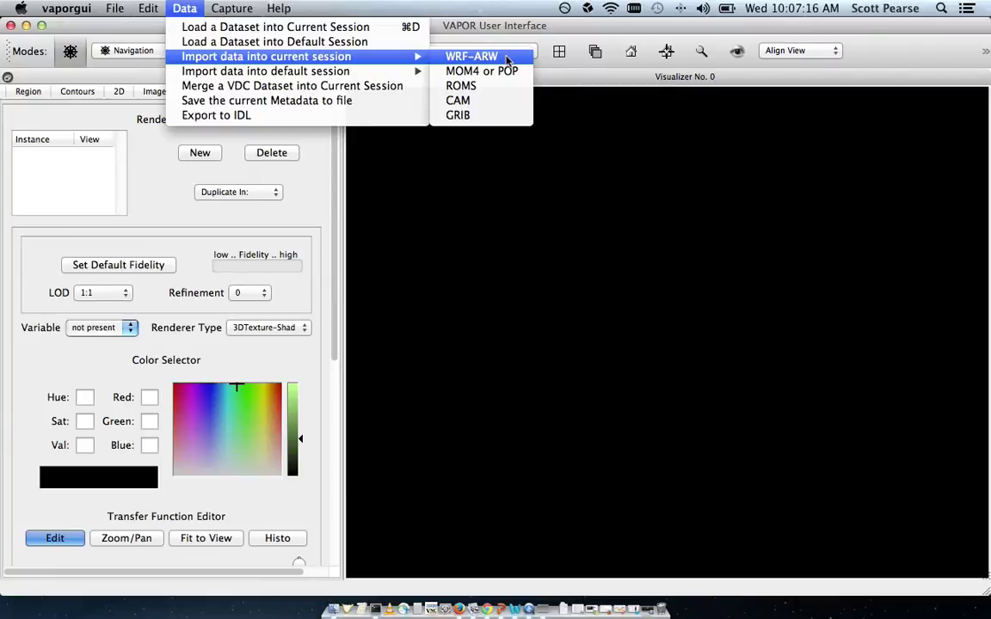
Step: Import WRF-ARW files wrfout_d02_2005-08-29_09 through _12 from the Data folder
{"action": "left_click", "coordinate": [507, 58]}
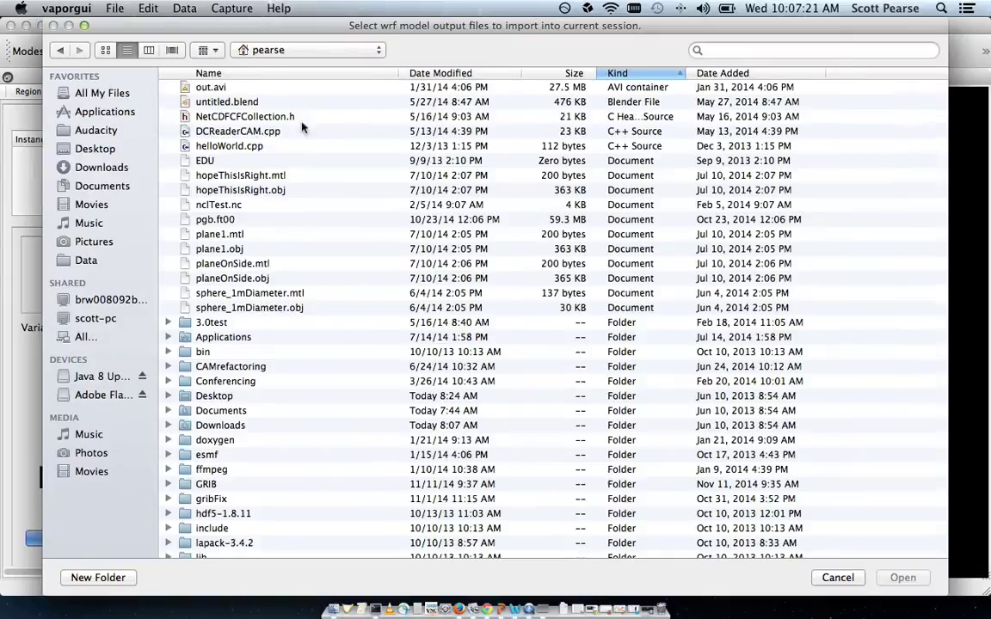
{"action": "left_click", "coordinate": [96, 168]}
{"action": "left_click", "coordinate": [103, 187]}
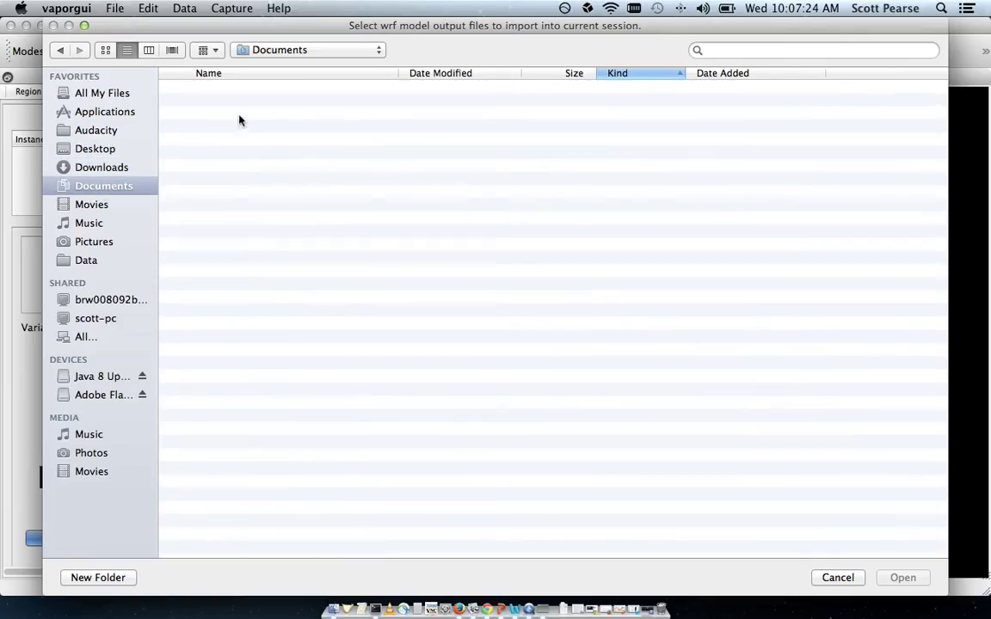
{"action": "double_click", "coordinate": [211, 292]}
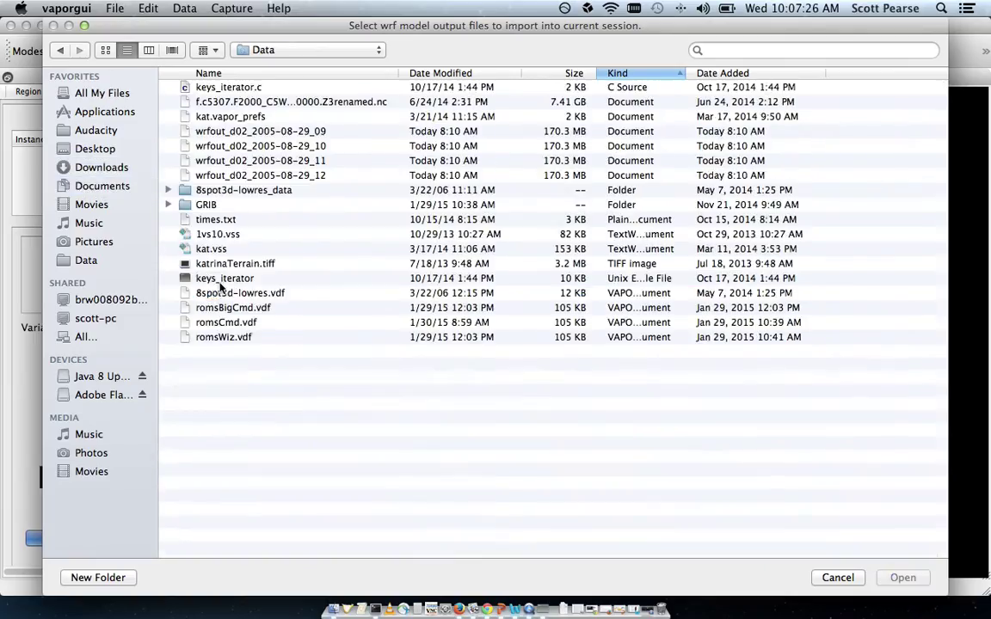
{"action": "left_click", "coordinate": [279, 134]}
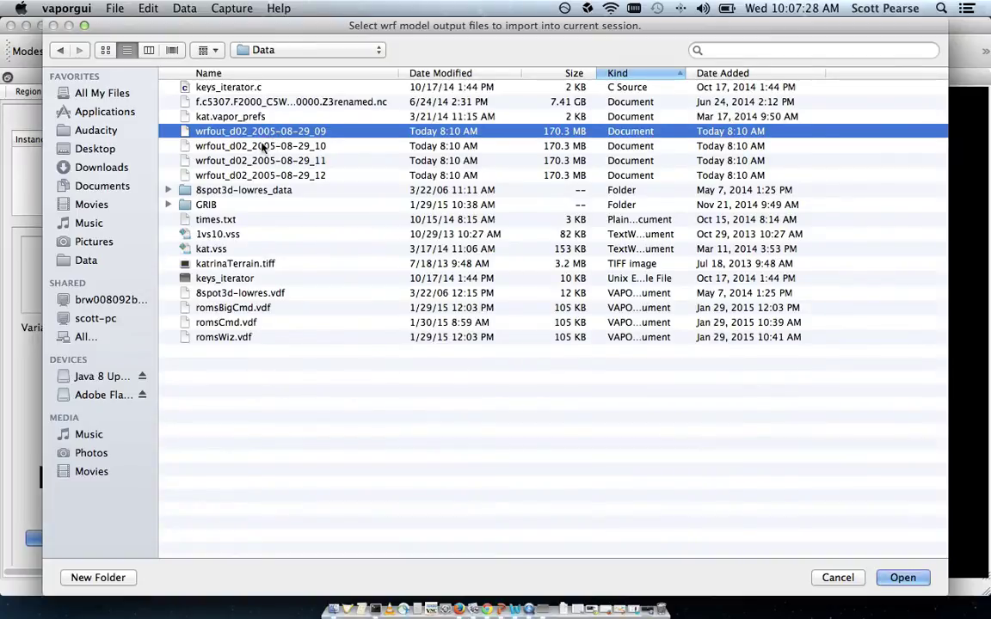
{"action": "left_click", "coordinate": [267, 175], "text": "shift"}
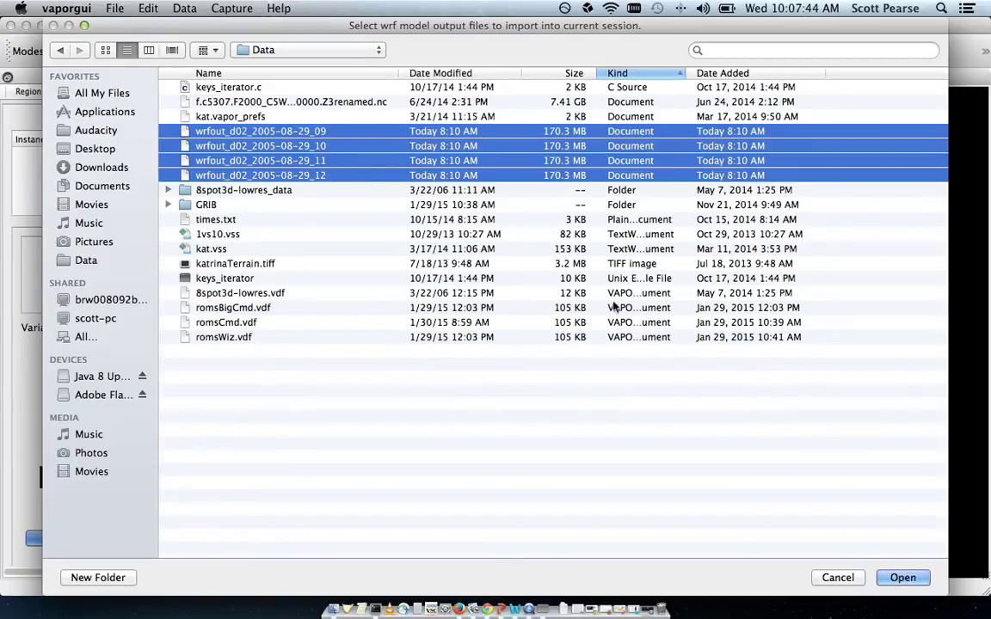
{"action": "left_click", "coordinate": [895, 581]}
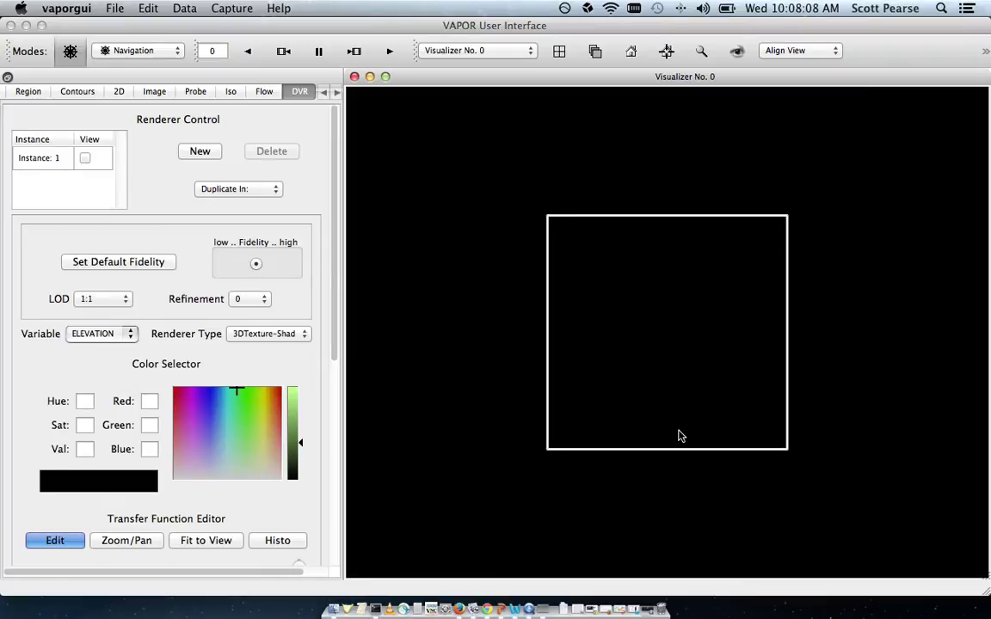
Step: Rotate, zoom and tilt the wireframe domain box into a large oblique view
{"action": "left_click", "coordinate": [704, 481]}
{"action": "left_click_drag", "start_coordinate": [703, 481], "coordinate": [433, 245]}
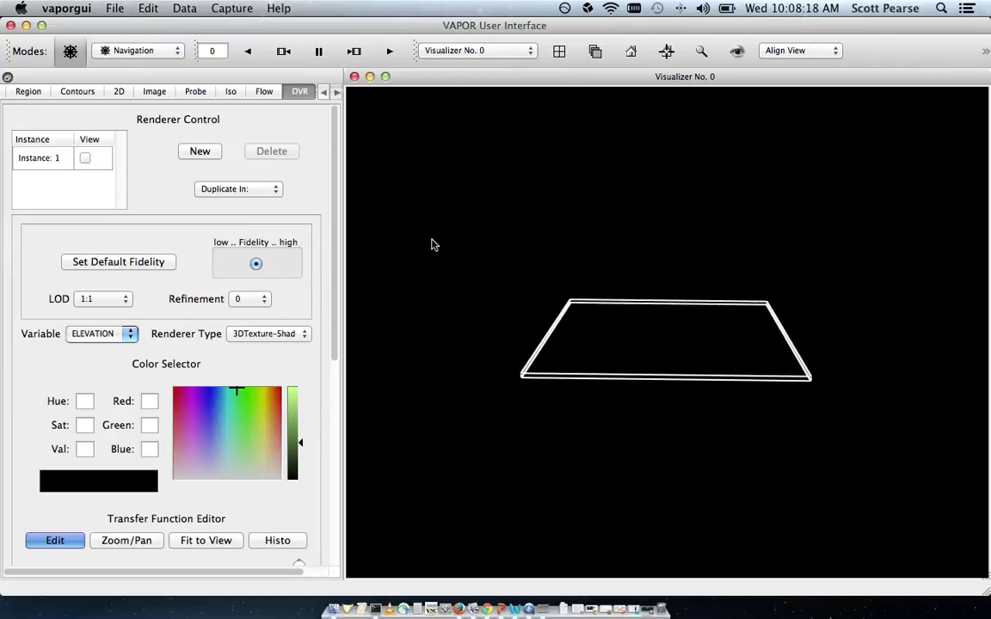
{"action": "right_click_drag", "start_coordinate": [433, 245], "coordinate": [480, 157]}
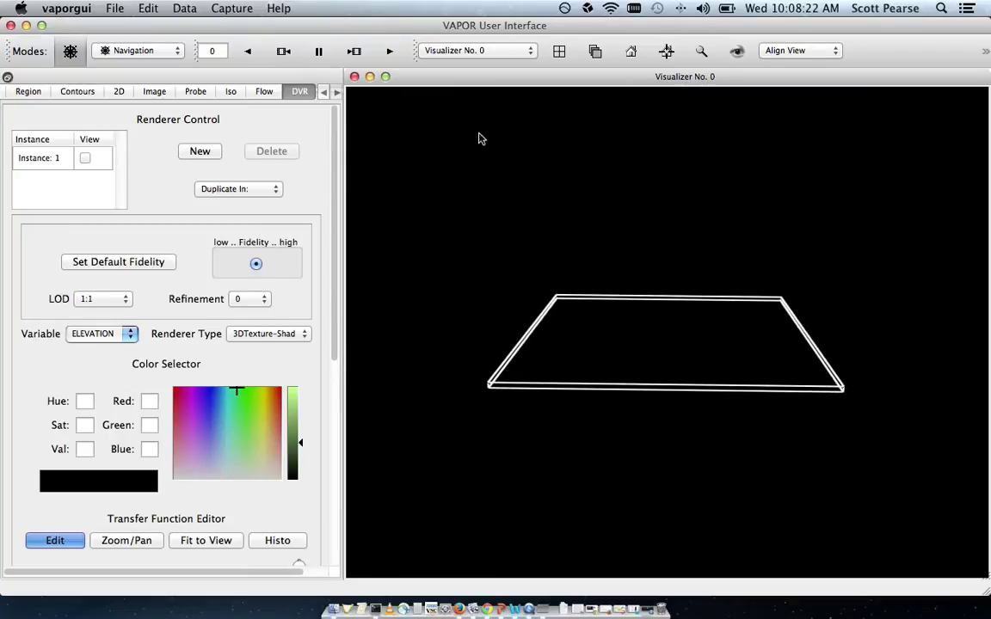
{"action": "left_click_drag", "start_coordinate": [602, 388], "coordinate": [663, 426]}
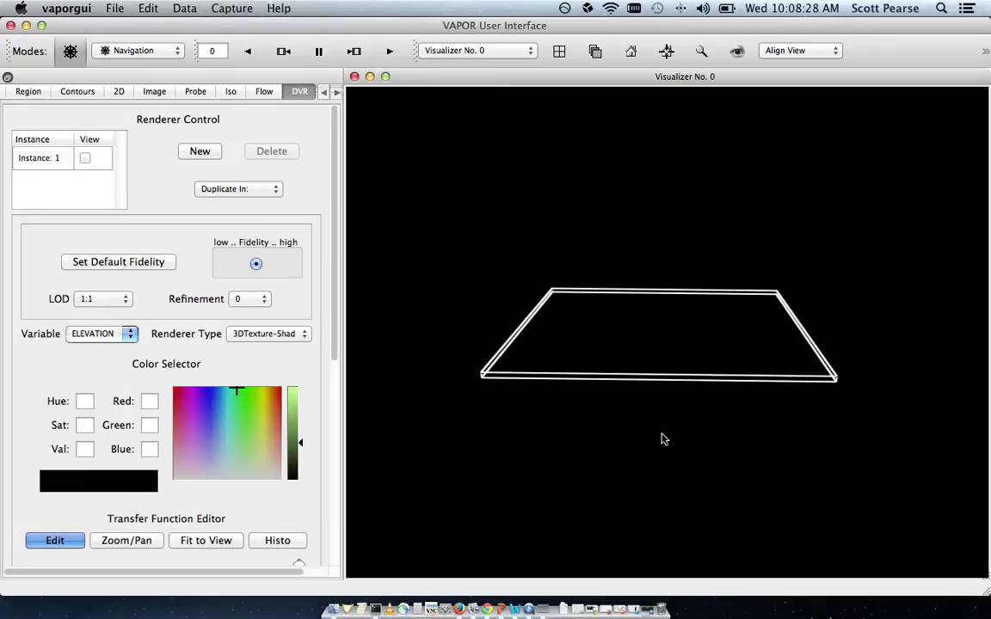
{"action": "left_click_drag", "start_coordinate": [784, 440], "coordinate": [672, 281]}
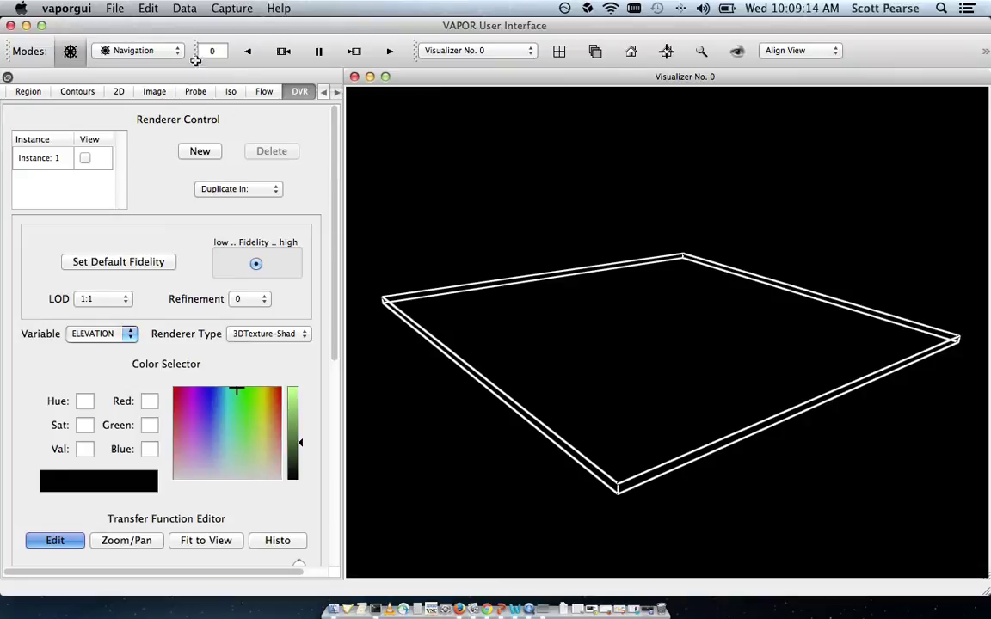
Step: Set Scene Stretch Factor Z to 25 in Edit Visualizer Features and apply it
{"action": "left_click", "coordinate": [150, 9]}
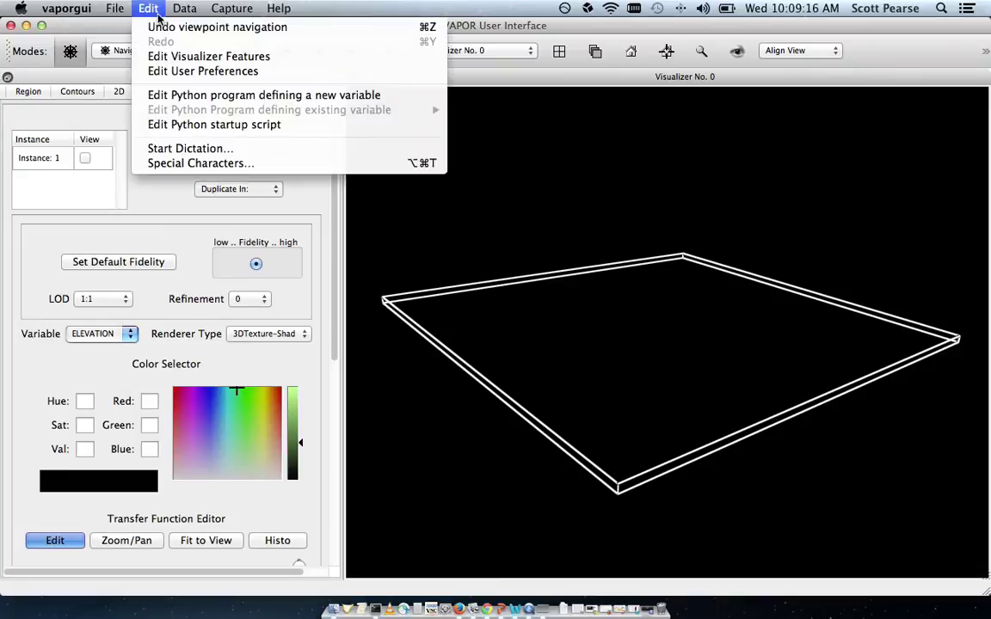
{"action": "left_click", "coordinate": [180, 60]}
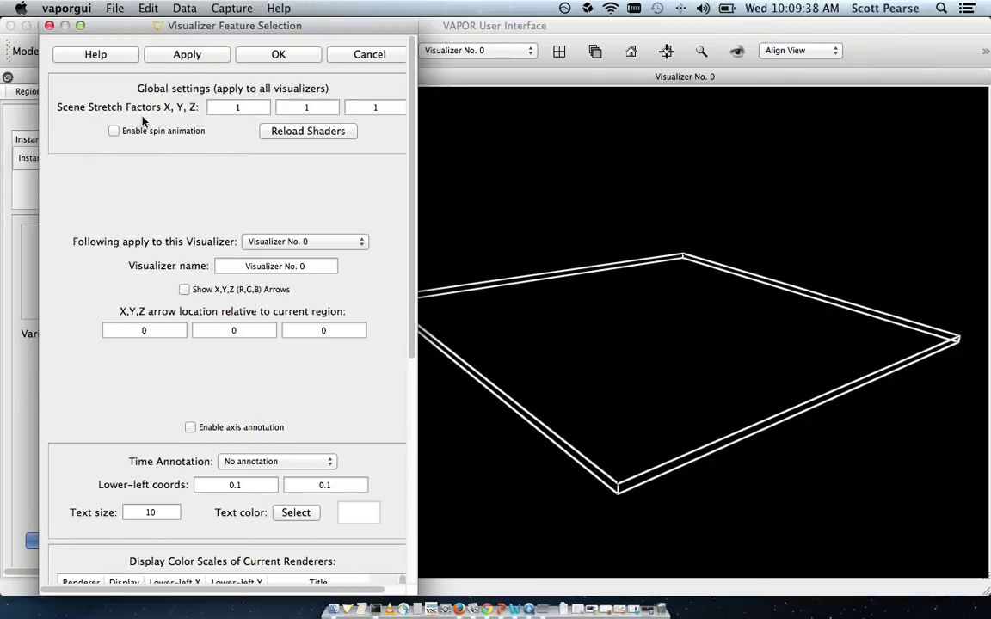
{"action": "left_click", "coordinate": [238, 109]}
{"action": "key", "text": "Tab"}
{"action": "key", "text": "Tab"}
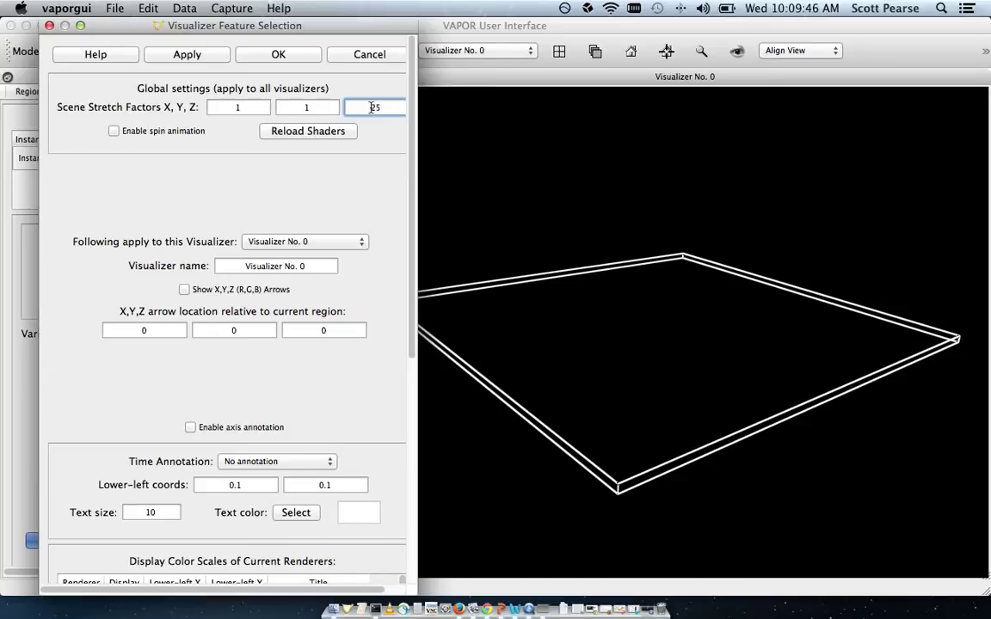
{"action": "left_click", "coordinate": [149, 56]}
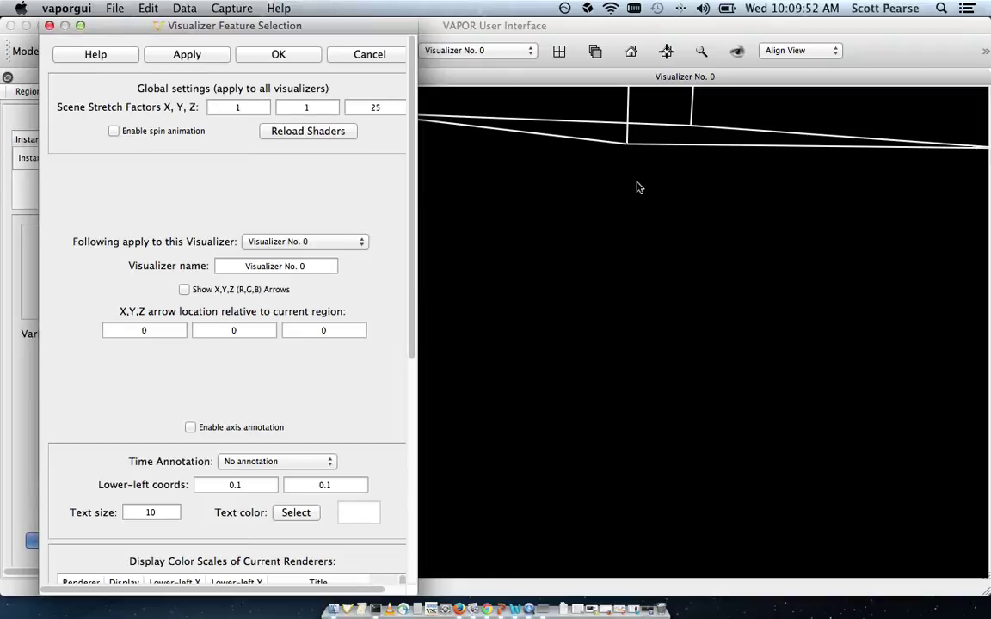
{"action": "left_click", "coordinate": [50, 26]}
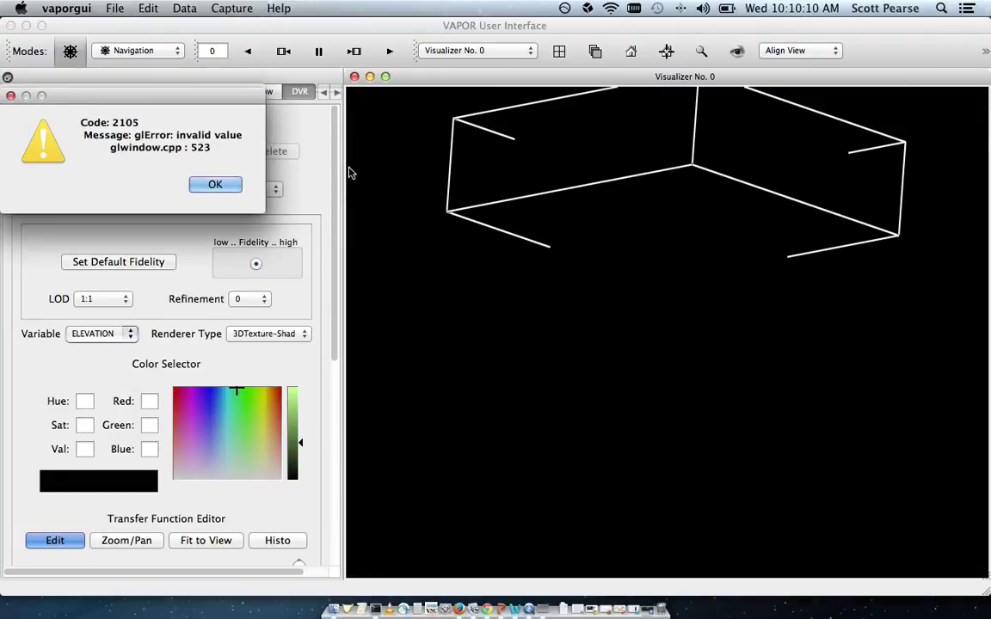
Step: Dismiss all the glError alert dialogs
{"action": "left_click", "coordinate": [195, 183]}
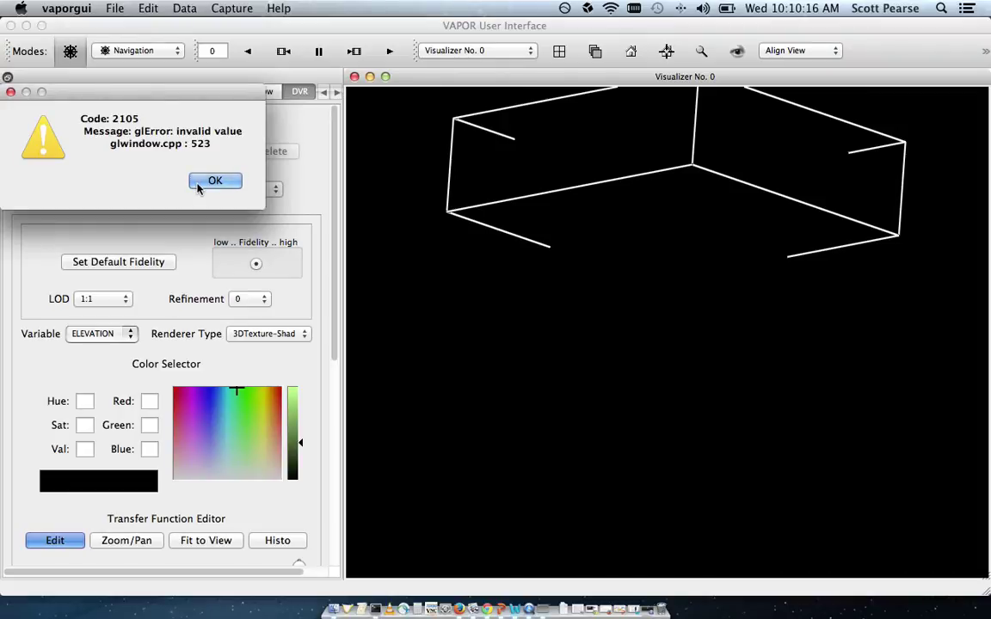
{"action": "left_click", "coordinate": [197, 186]}
{"action": "left_click", "coordinate": [193, 225]}
{"action": "left_click", "coordinate": [215, 191]}
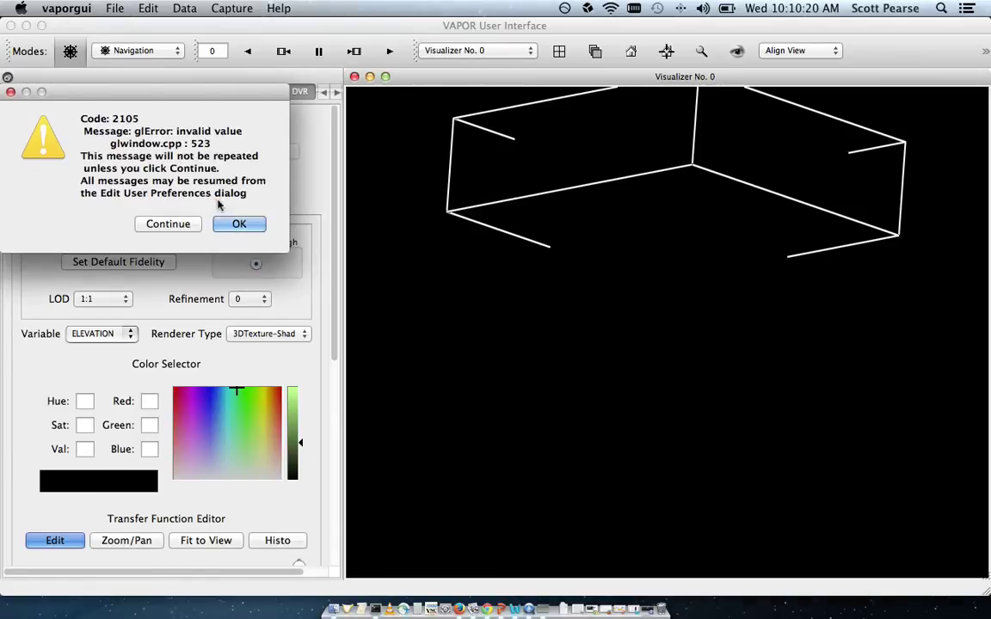
{"action": "left_click", "coordinate": [193, 225]}
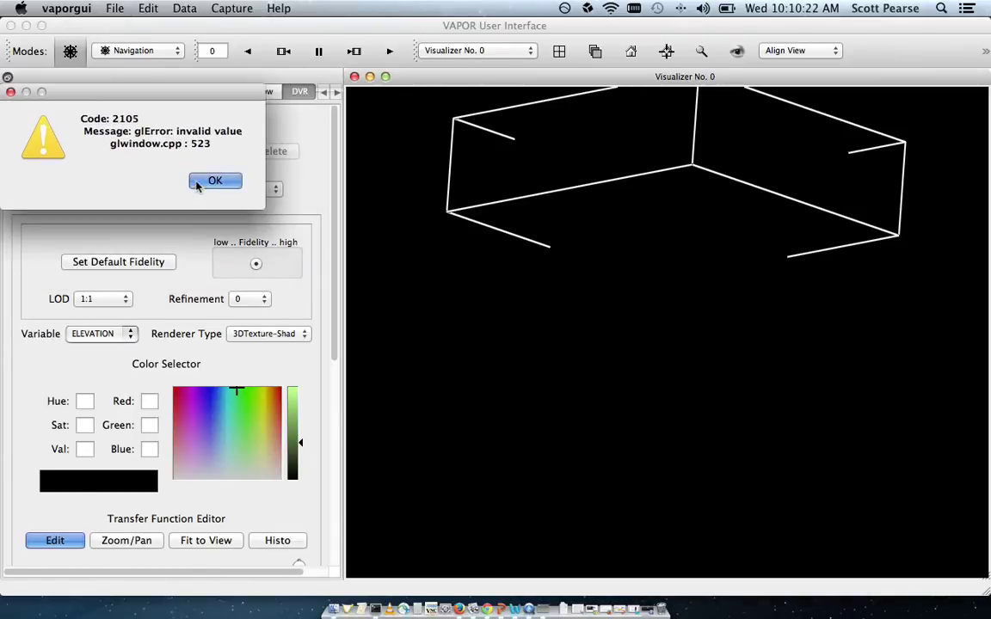
{"action": "left_click", "coordinate": [196, 186]}
{"action": "left_click", "coordinate": [191, 223]}
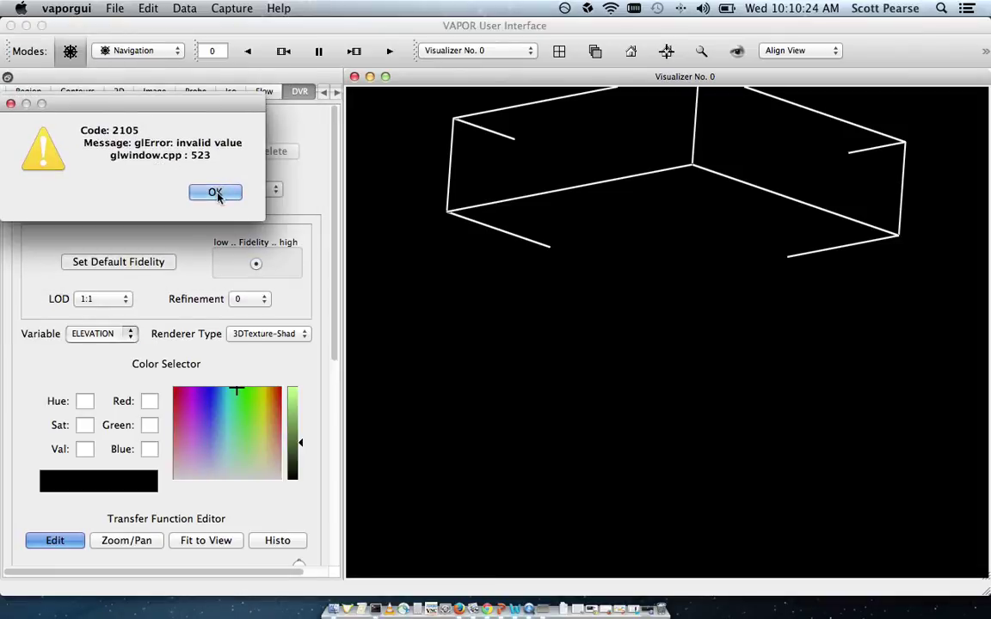
{"action": "left_click", "coordinate": [215, 193]}
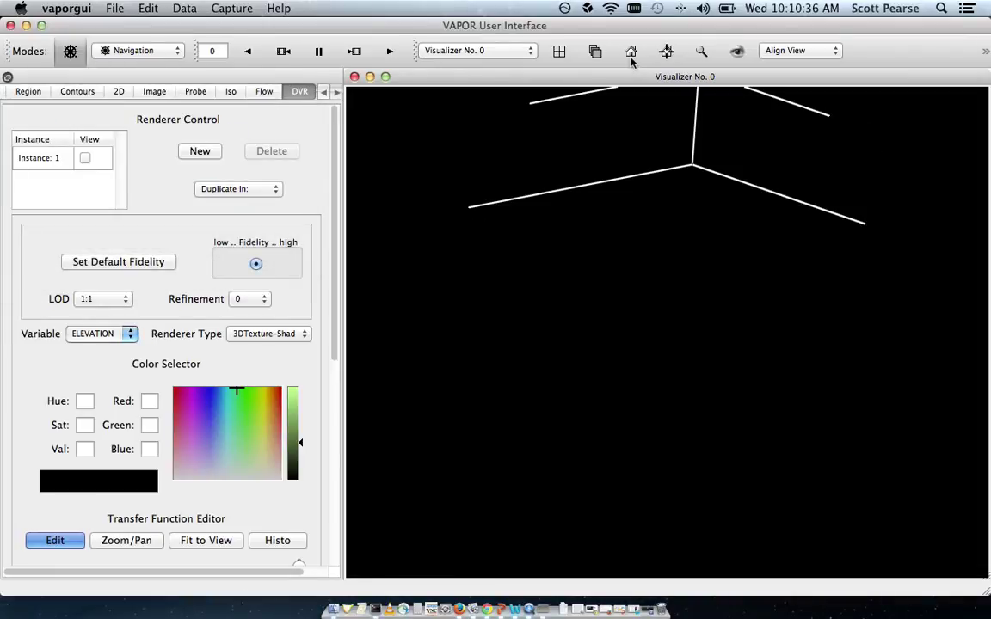
Step: Reset to the home viewpoint and orbit the stretched box to an oblique view from above
{"action": "left_click", "coordinate": [631, 57]}
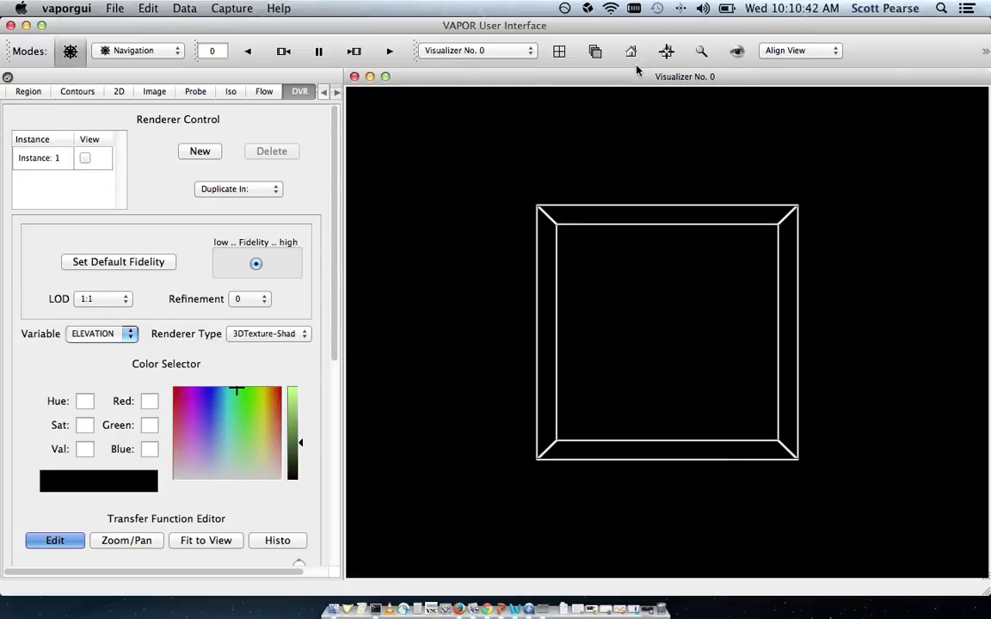
{"action": "left_click", "coordinate": [632, 57]}
{"action": "left_click_drag", "start_coordinate": [654, 420], "coordinate": [607, 430]}
{"action": "left_click", "coordinate": [632, 57]}
{"action": "left_click_drag", "start_coordinate": [477, 227], "coordinate": [477, 359]}
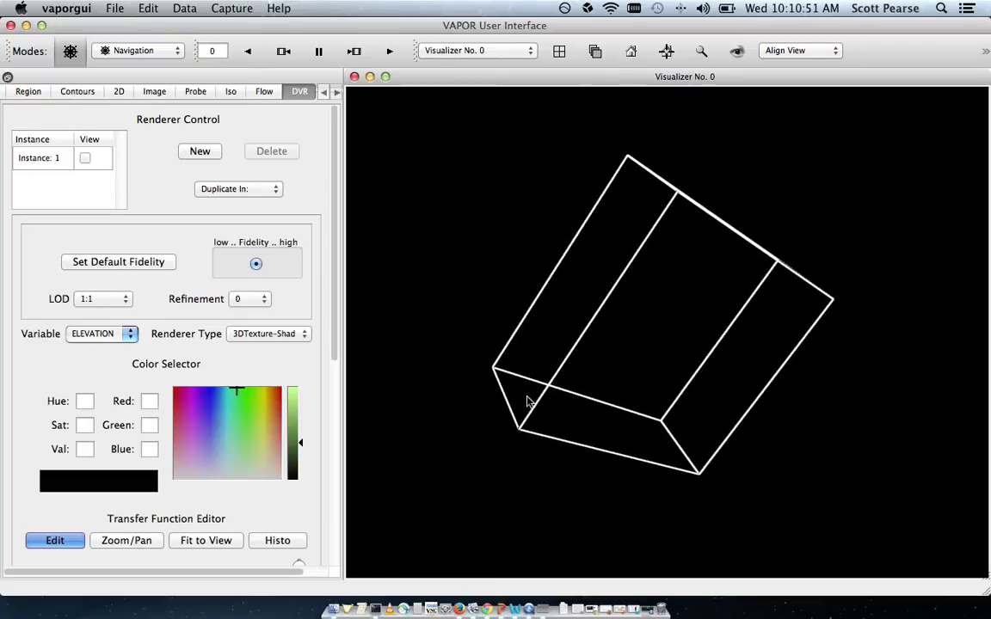
{"action": "left_click", "coordinate": [631, 50]}
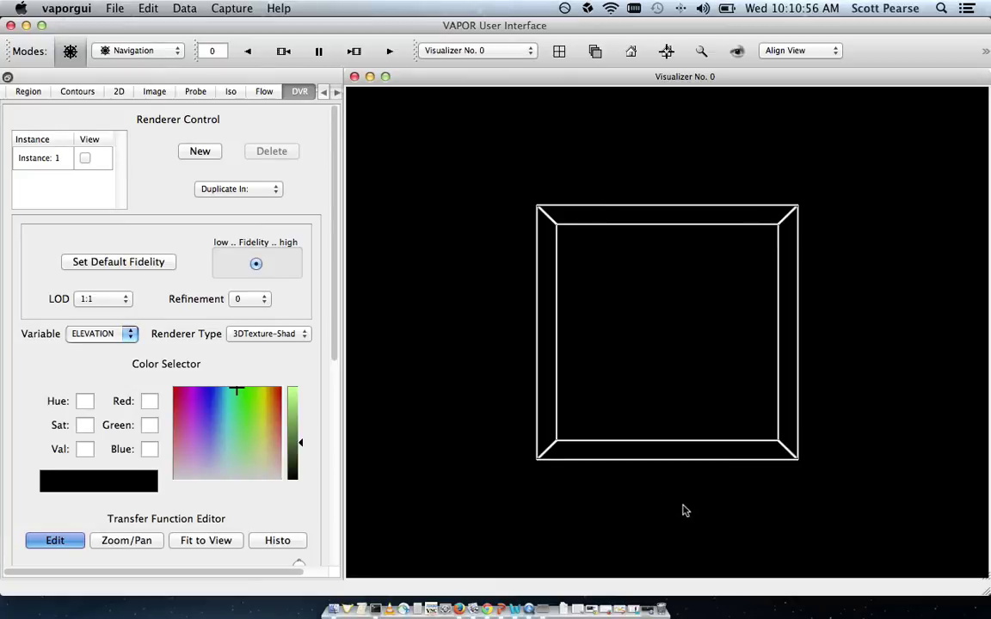
{"action": "left_click_drag", "start_coordinate": [682, 511], "coordinate": [528, 387]}
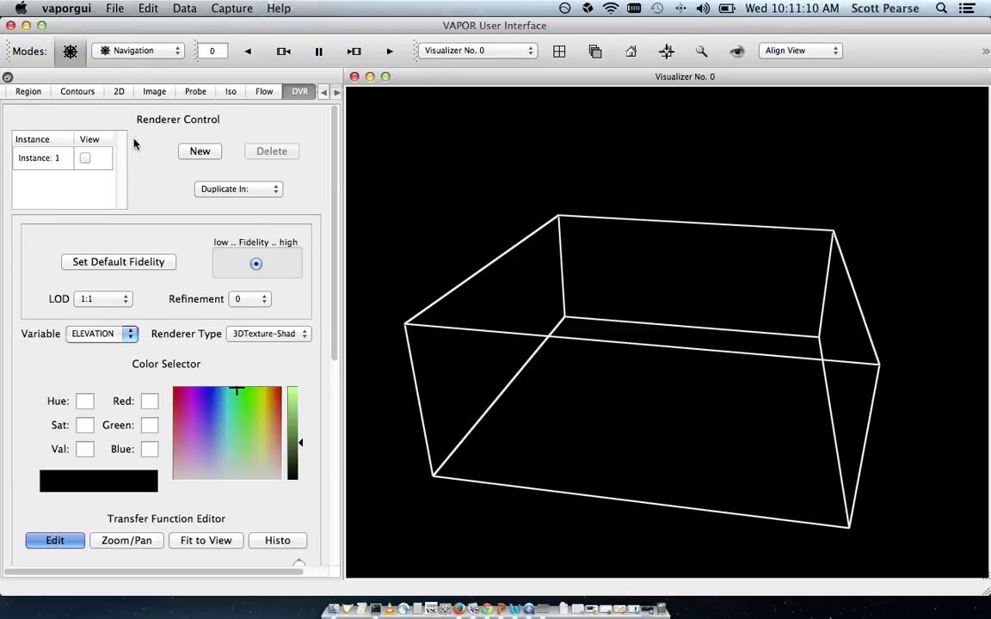
{"action": "left_click", "coordinate": [44, 168]}
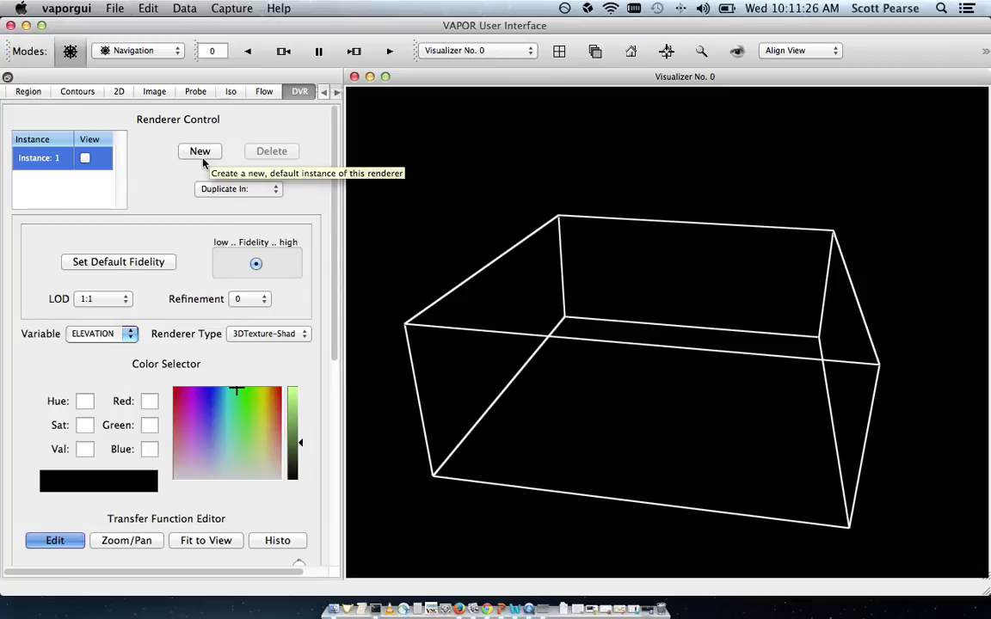
Step: Create DVR Instance 2 and enable it for rendering in place of Instance 1
{"action": "left_click", "coordinate": [202, 152]}
{"action": "left_click", "coordinate": [53, 187]}
{"action": "left_click", "coordinate": [51, 158]}
{"action": "left_click", "coordinate": [52, 180]}
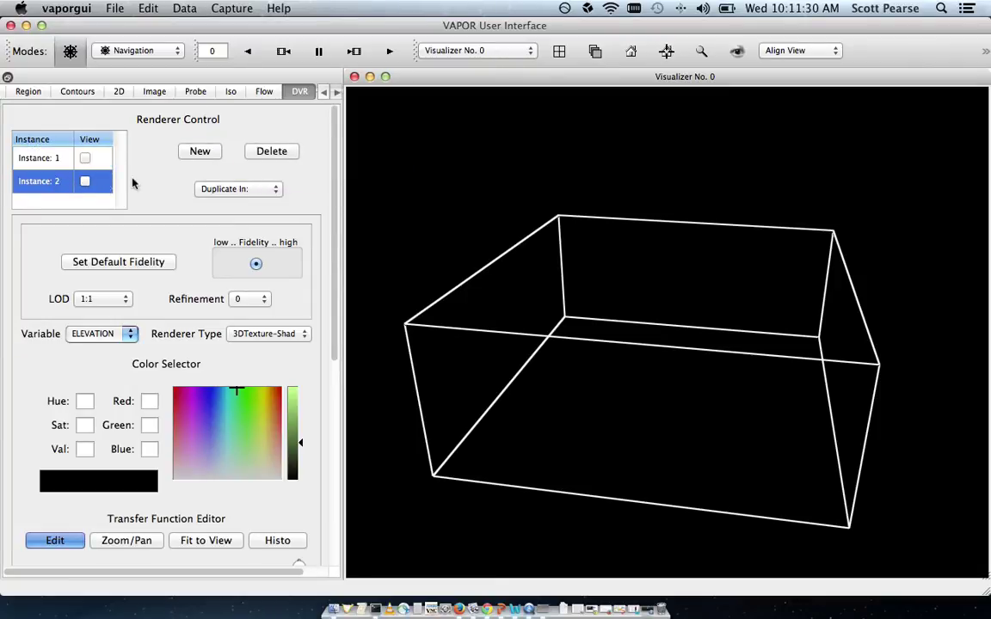
{"action": "left_click", "coordinate": [86, 184]}
{"action": "left_click", "coordinate": [86, 183]}
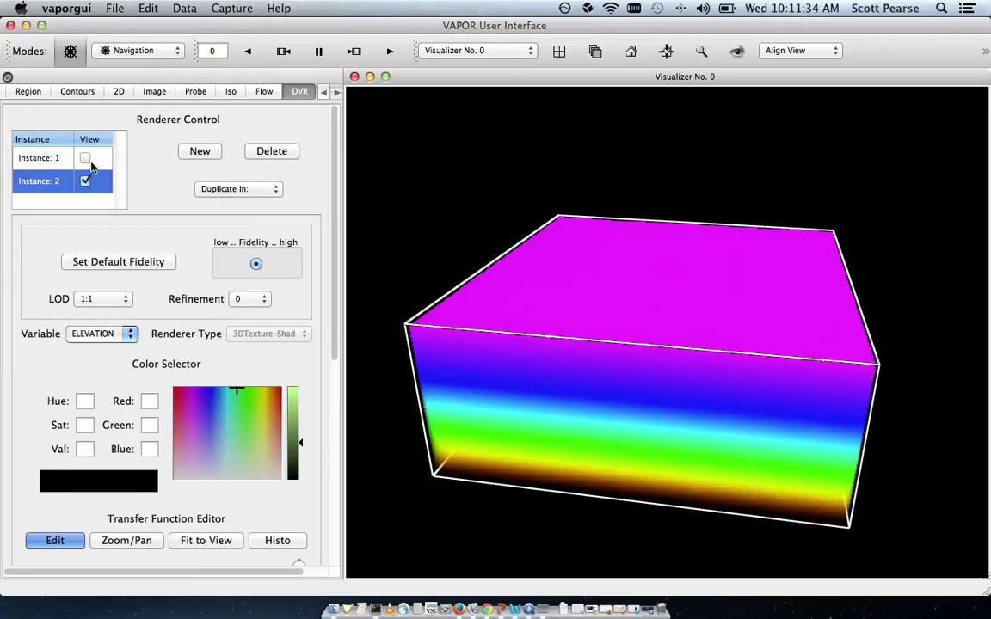
{"action": "left_click", "coordinate": [86, 181]}
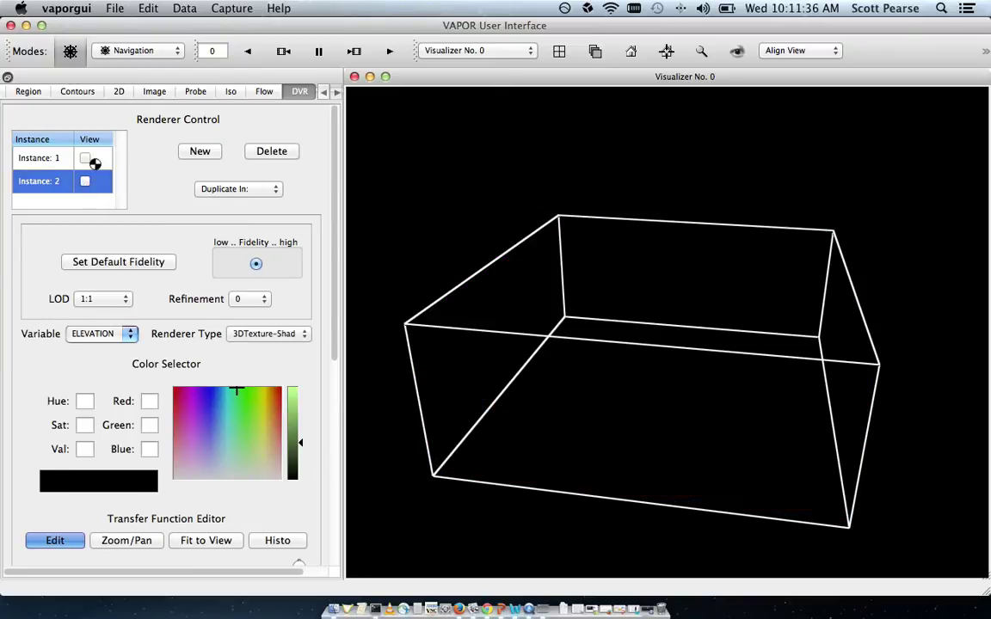
{"action": "left_click", "coordinate": [85, 158]}
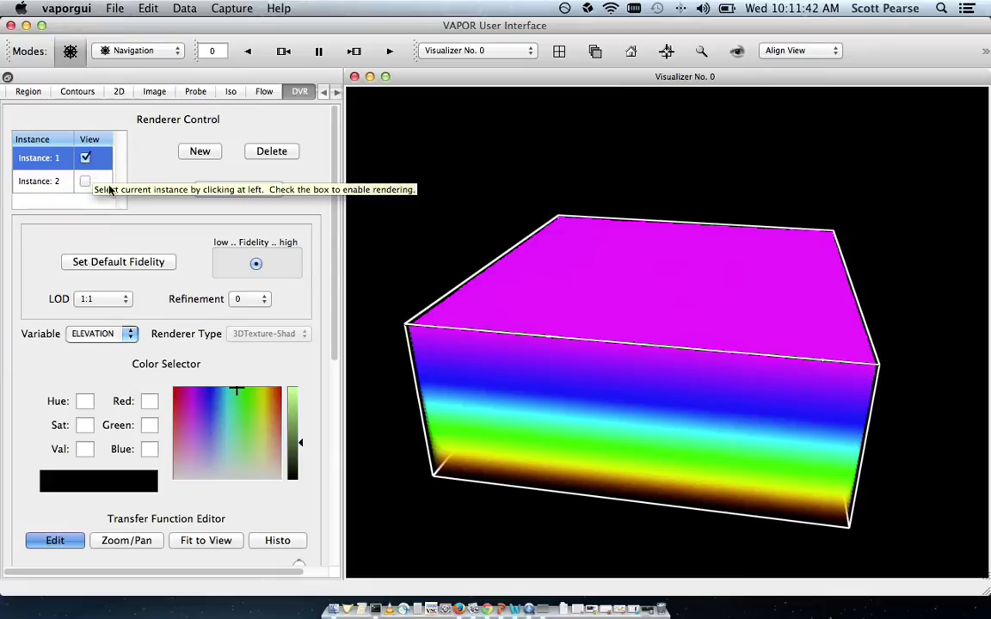
{"action": "left_click", "coordinate": [105, 183]}
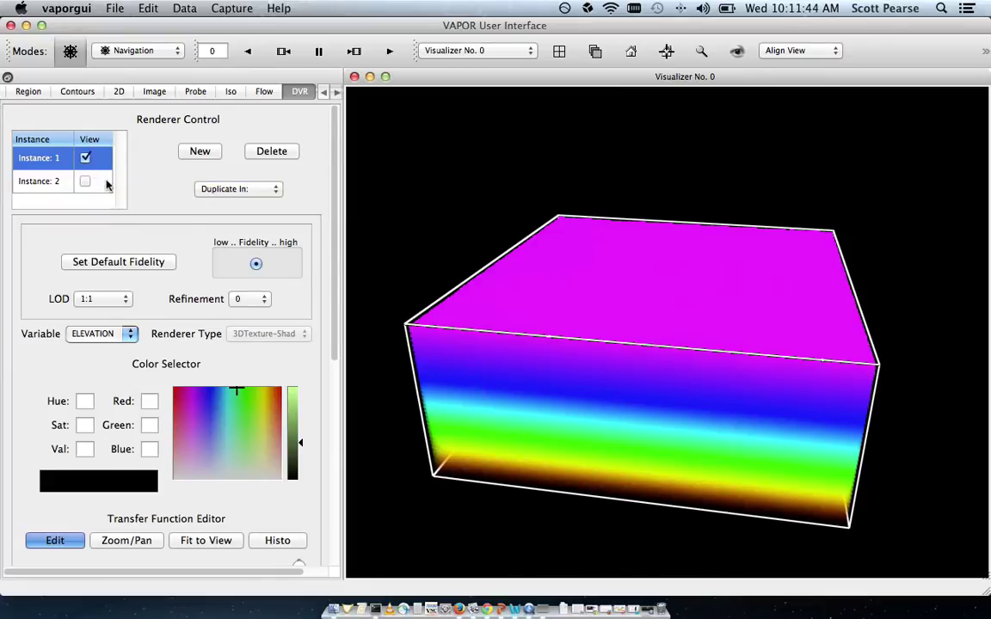
Step: Delete Instance 2, re-enable Instance 1's View box, and rotate the rendered box slightly
{"action": "left_click", "coordinate": [269, 151]}
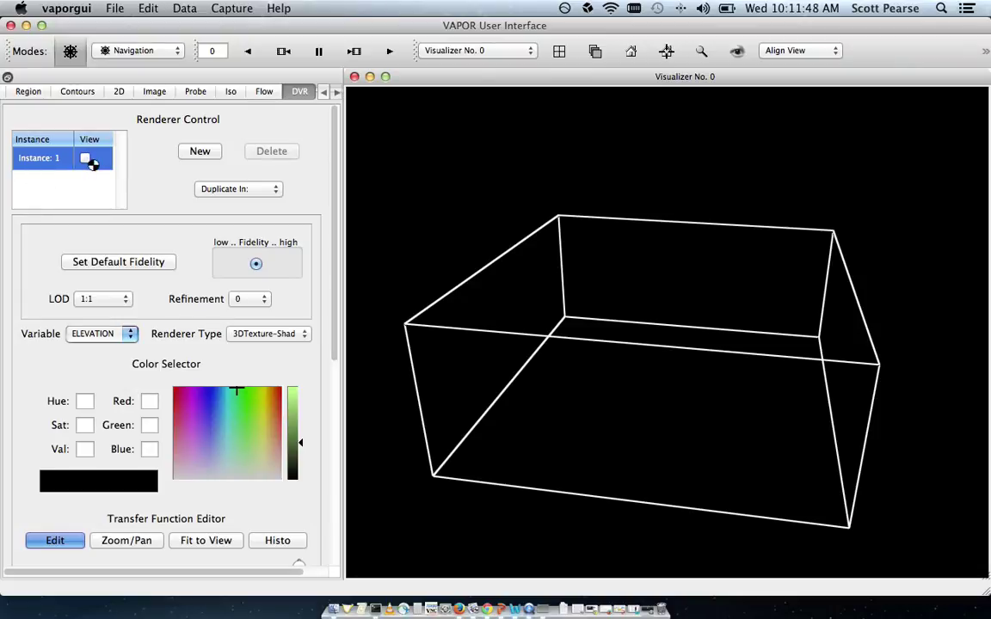
{"action": "left_click", "coordinate": [86, 159]}
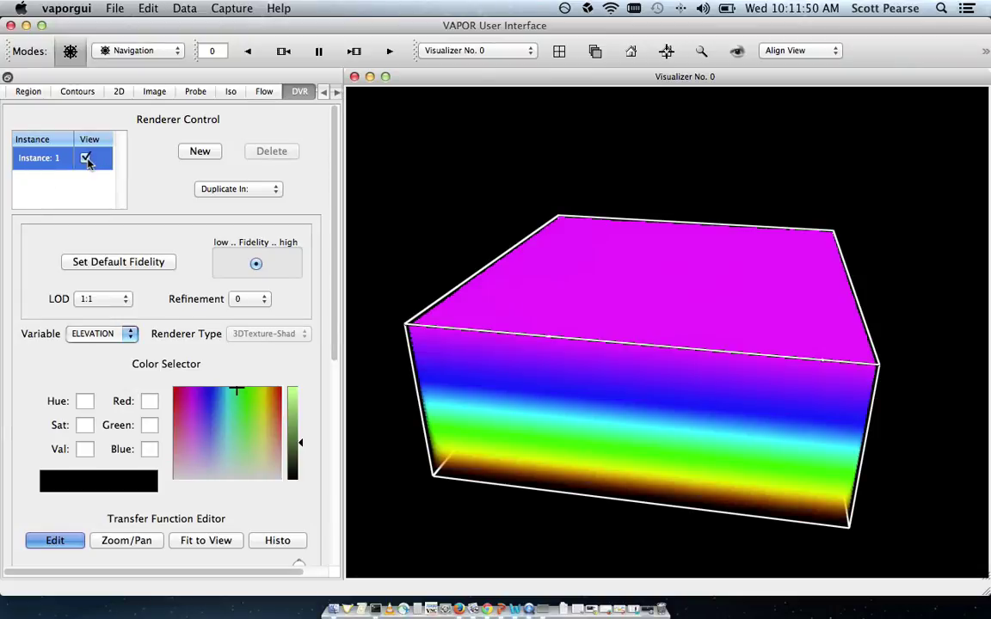
{"action": "left_click_drag", "start_coordinate": [437, 219], "coordinate": [479, 303]}
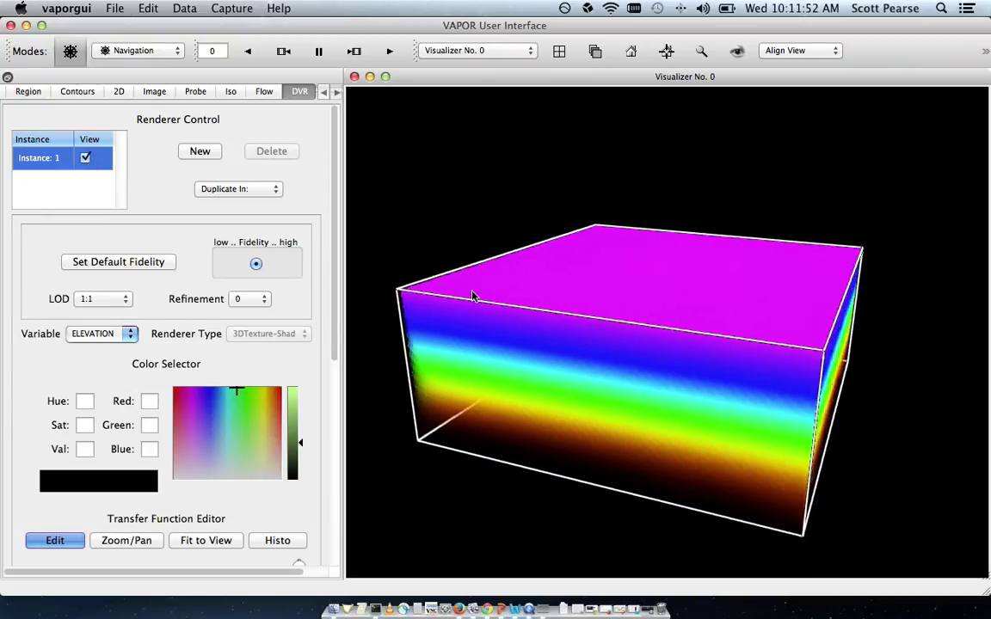
{"action": "left_click_drag", "start_coordinate": [472, 296], "coordinate": [463, 295]}
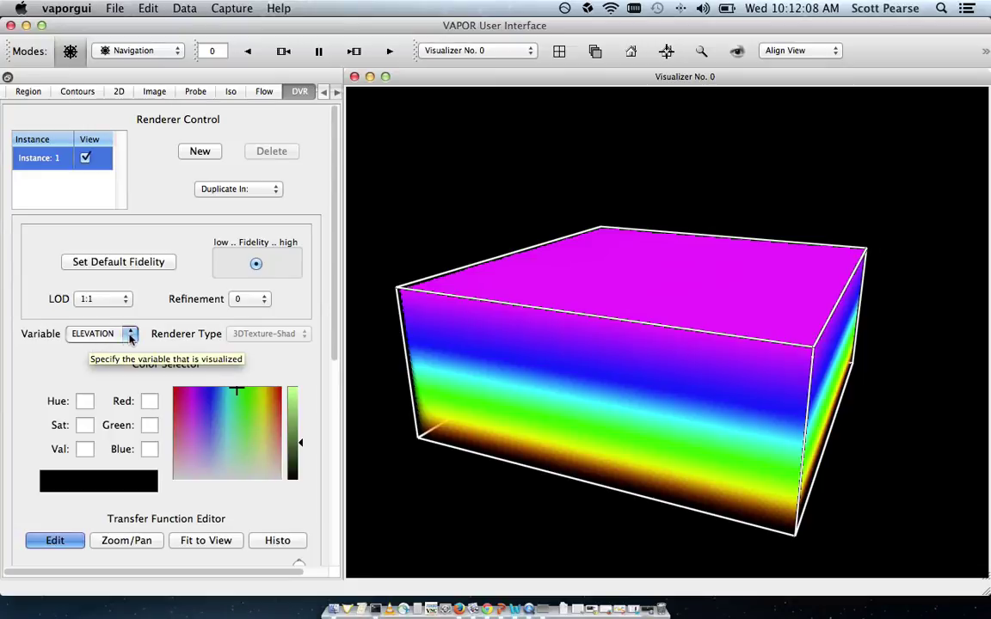
Step: Scroll the DVR panel down to the Transfer Function Editor and back up to the Variable setting
{"action": "scroll", "coordinate": [318, 308], "scroll_direction": "down", "scroll_amount": 6}
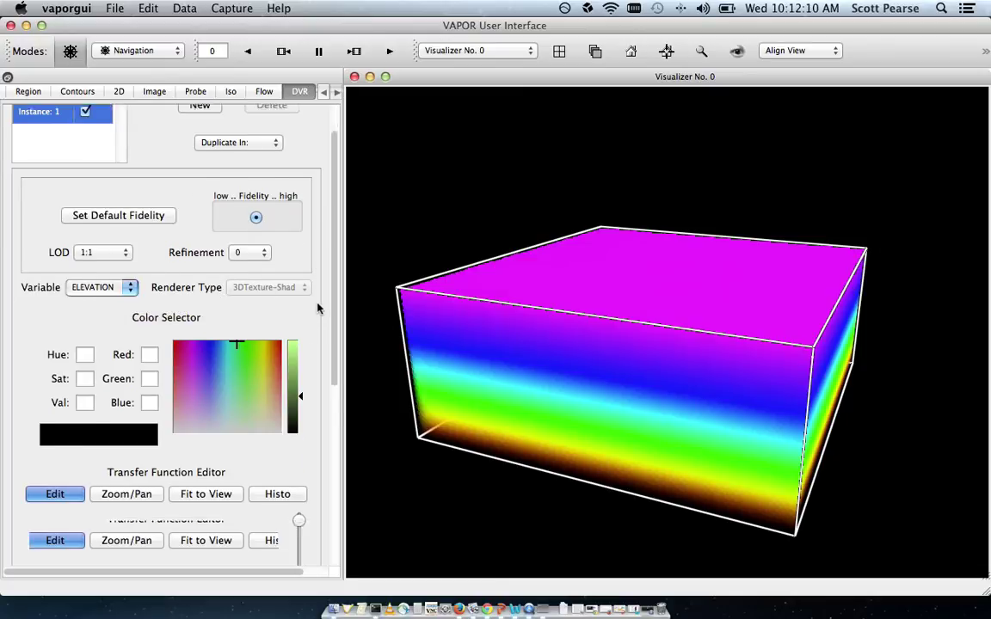
{"action": "scroll", "coordinate": [317, 308], "scroll_direction": "down", "scroll_amount": 1}
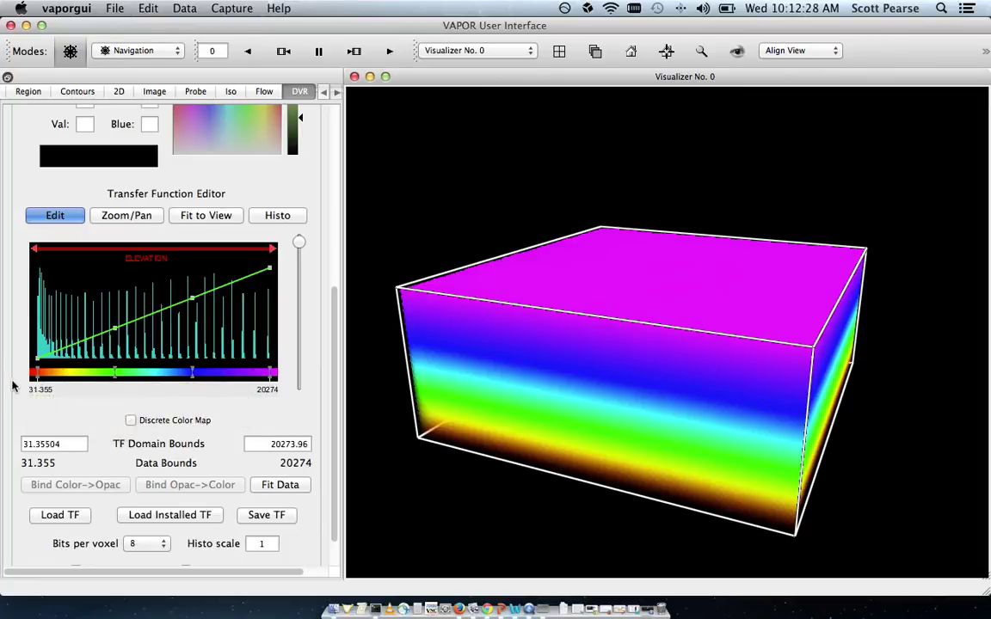
{"action": "scroll", "coordinate": [13, 382], "scroll_direction": "up", "scroll_amount": 10}
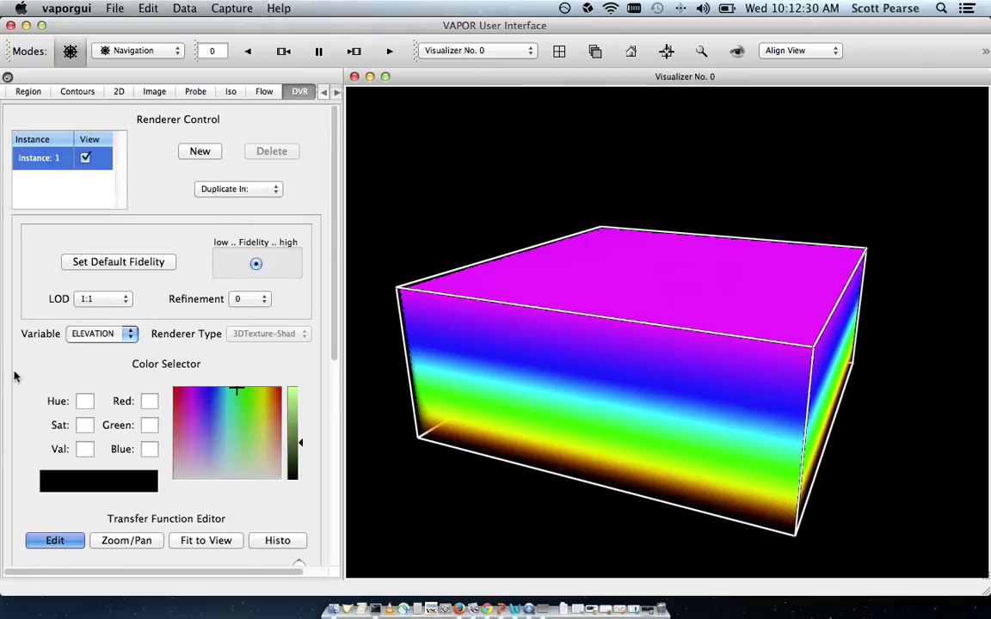
Step: Switch DVR Instance 1's rendered variable from ELEVATION to QCLOUD
{"action": "left_click", "coordinate": [128, 334]}
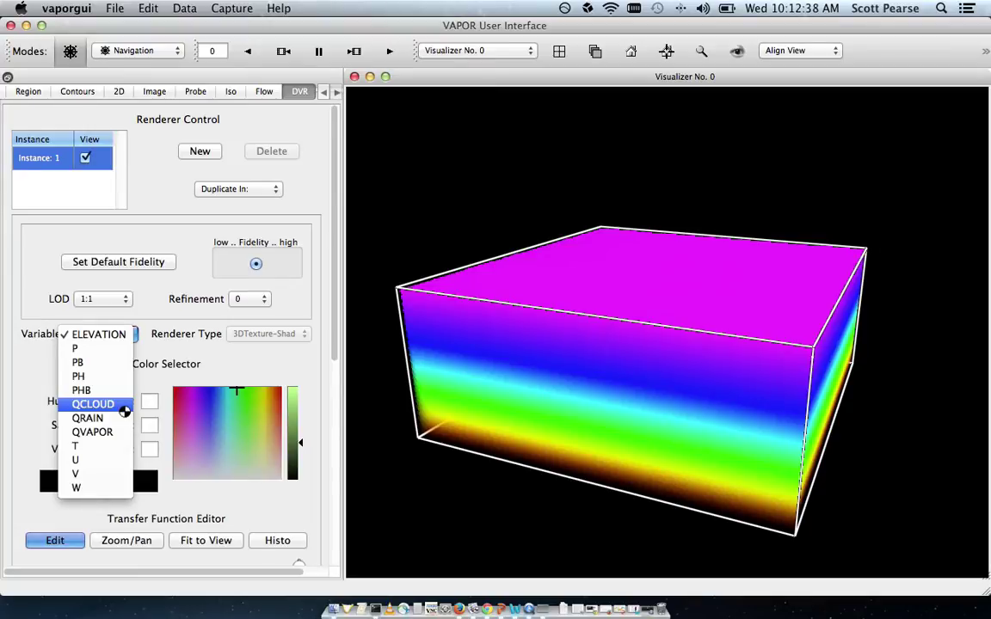
{"action": "left_click", "coordinate": [93, 404]}
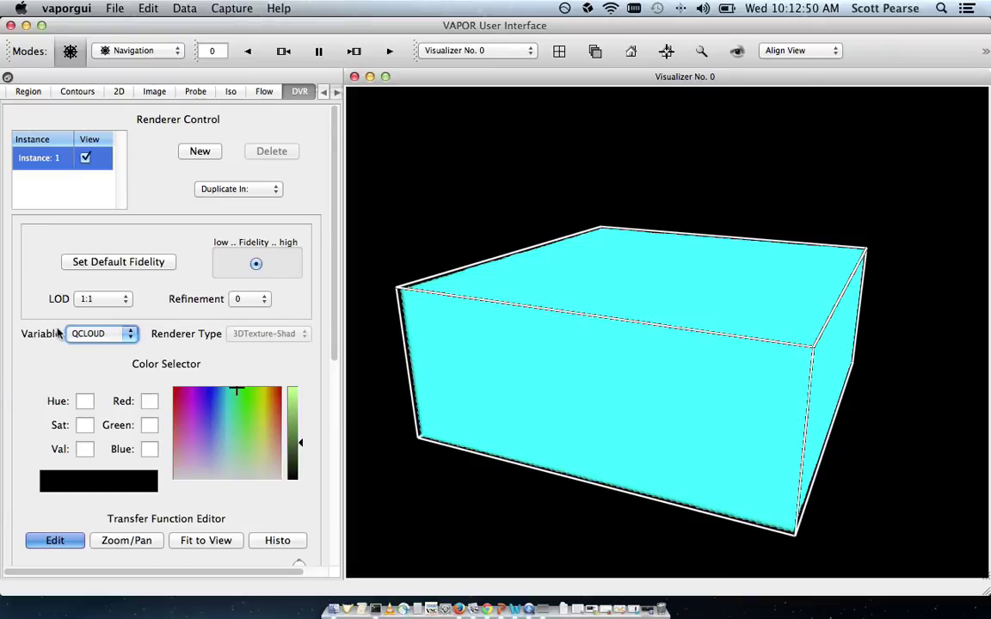
{"action": "scroll", "coordinate": [13, 332], "scroll_direction": "down", "scroll_amount": 10}
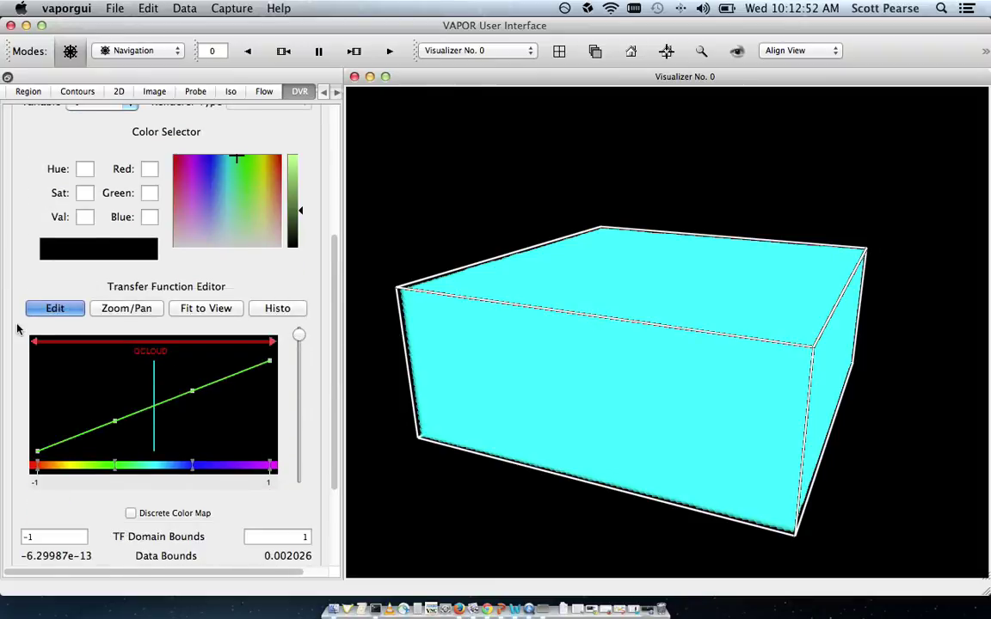
{"action": "scroll", "coordinate": [16, 339], "scroll_direction": "down", "scroll_amount": 2}
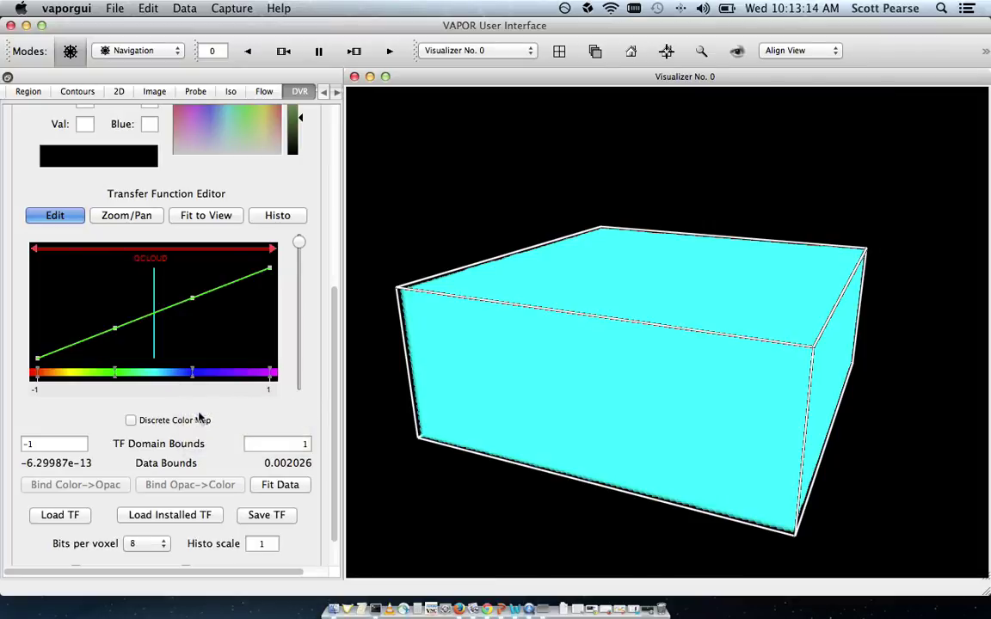
Step: Fit the QCLOUD transfer function to its data range (-6.29987e-13 to 0.002026), fit the view and show the histogram
{"action": "left_click", "coordinate": [282, 484]}
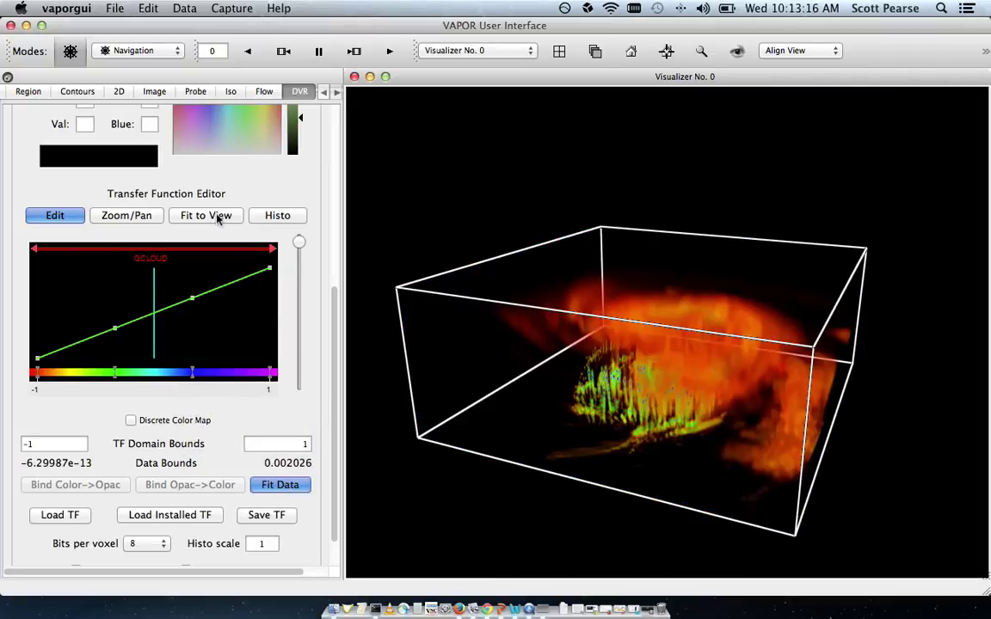
{"action": "left_click", "coordinate": [218, 218]}
{"action": "left_click", "coordinate": [264, 220]}
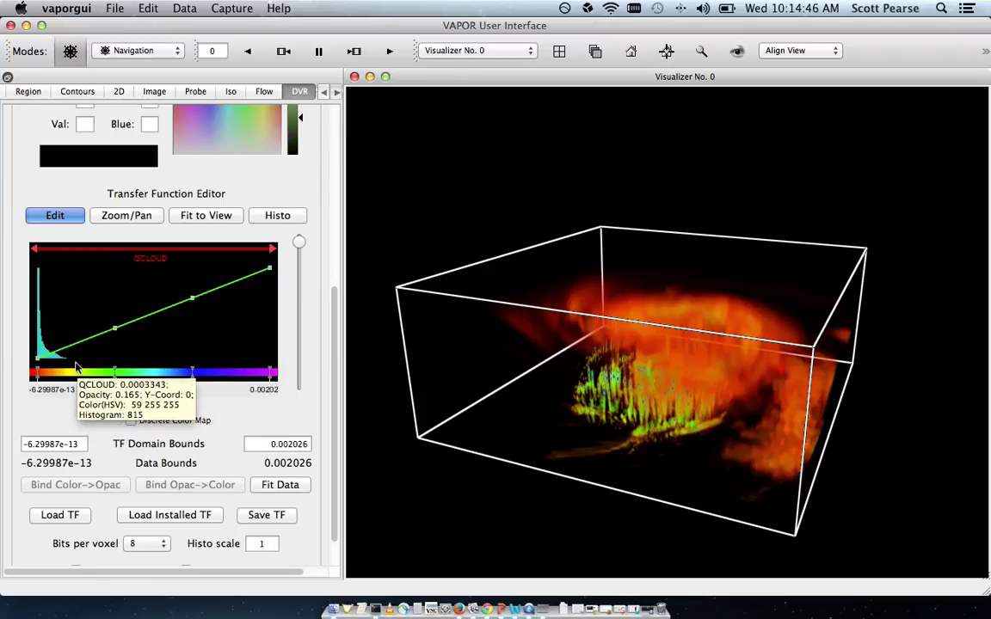
{"action": "right_click", "coordinate": [254, 318]}
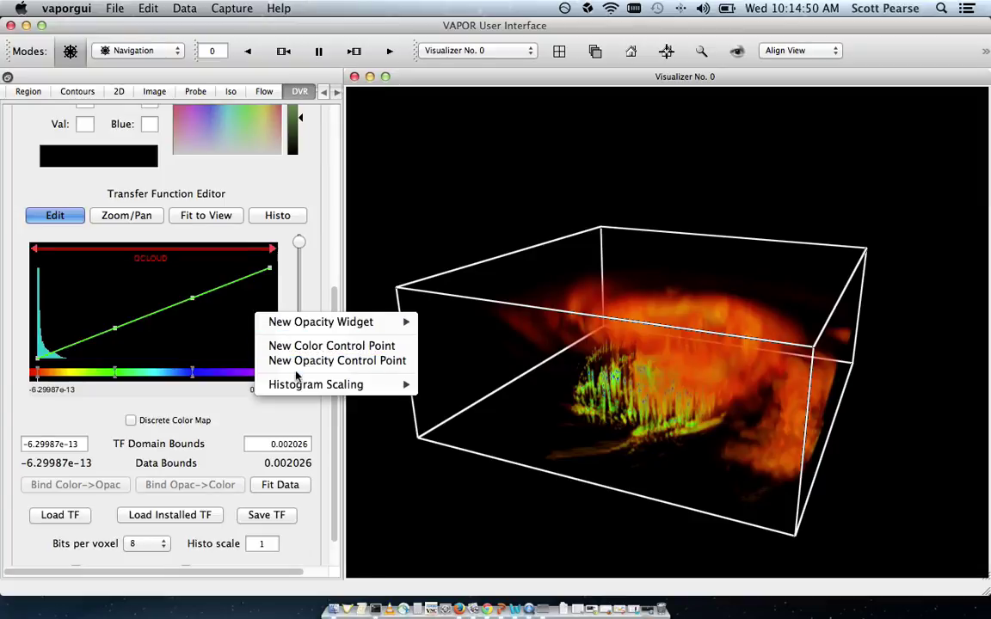
{"action": "mouse_move", "coordinate": [306, 386]}
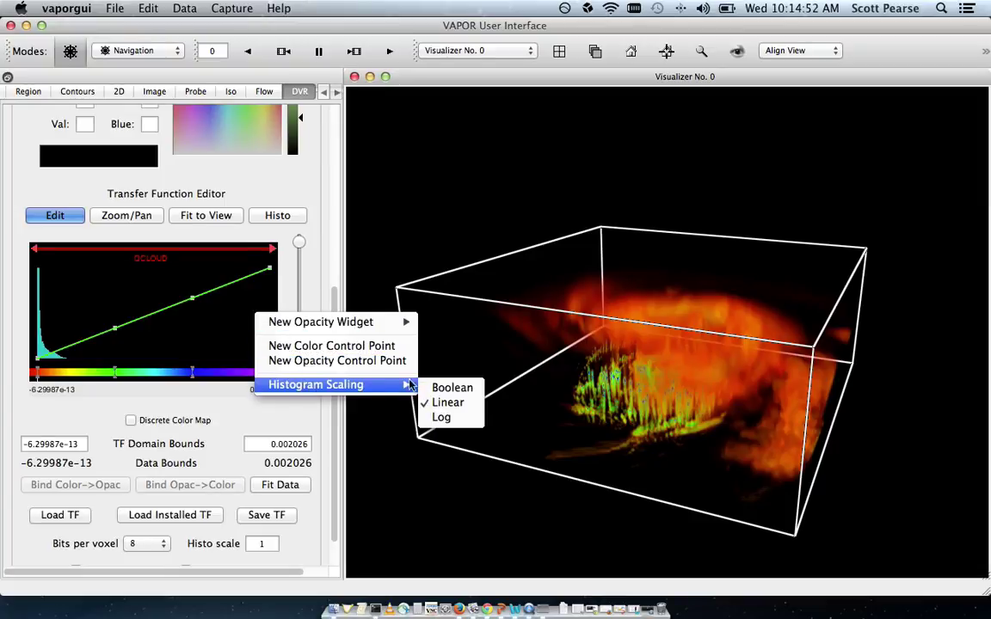
{"action": "left_click", "coordinate": [442, 418]}
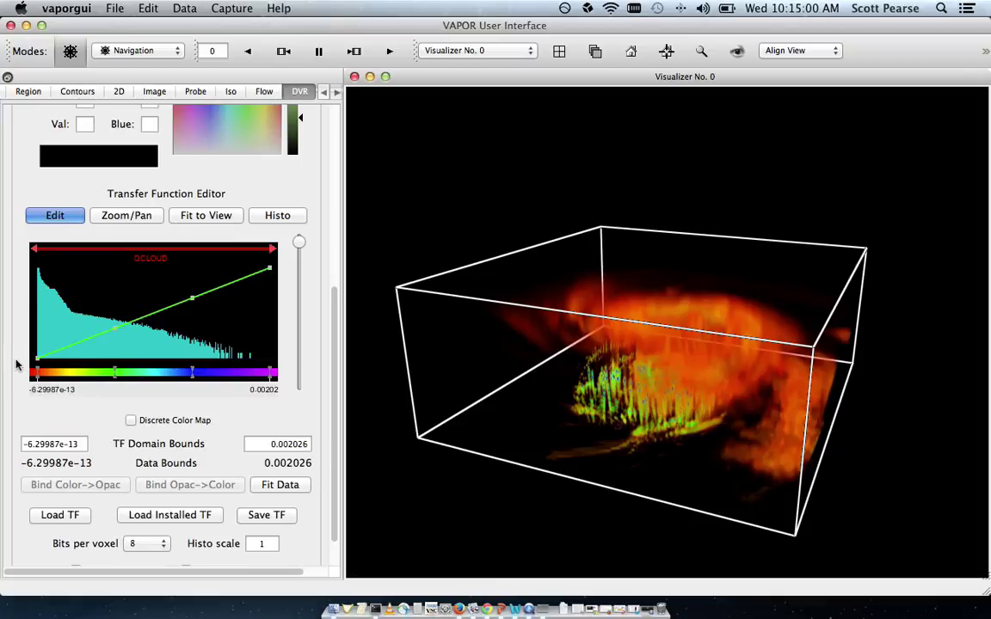
{"action": "right_click", "coordinate": [268, 332]}
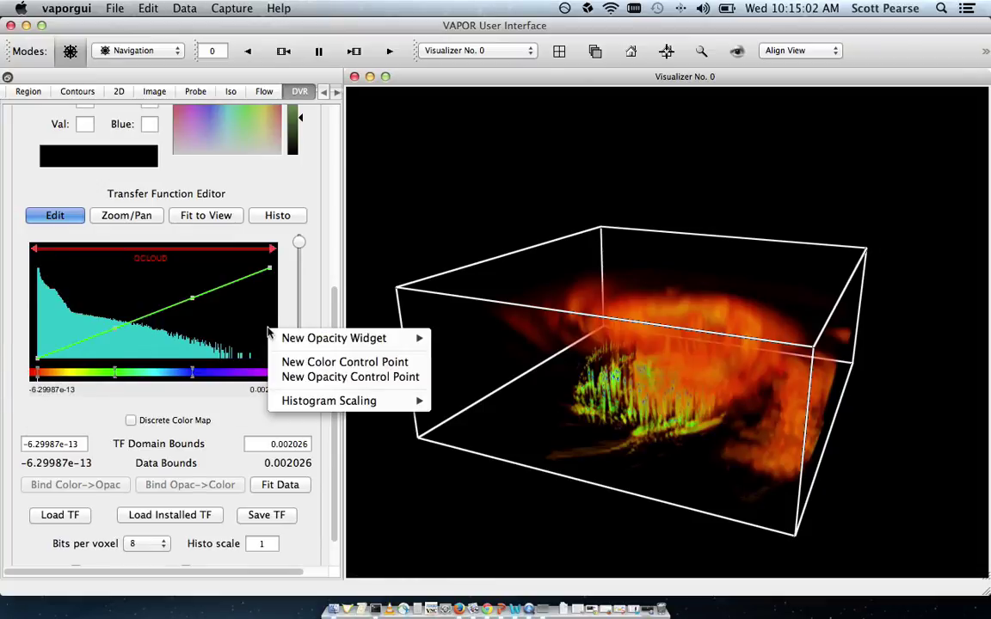
{"action": "mouse_move", "coordinate": [318, 403]}
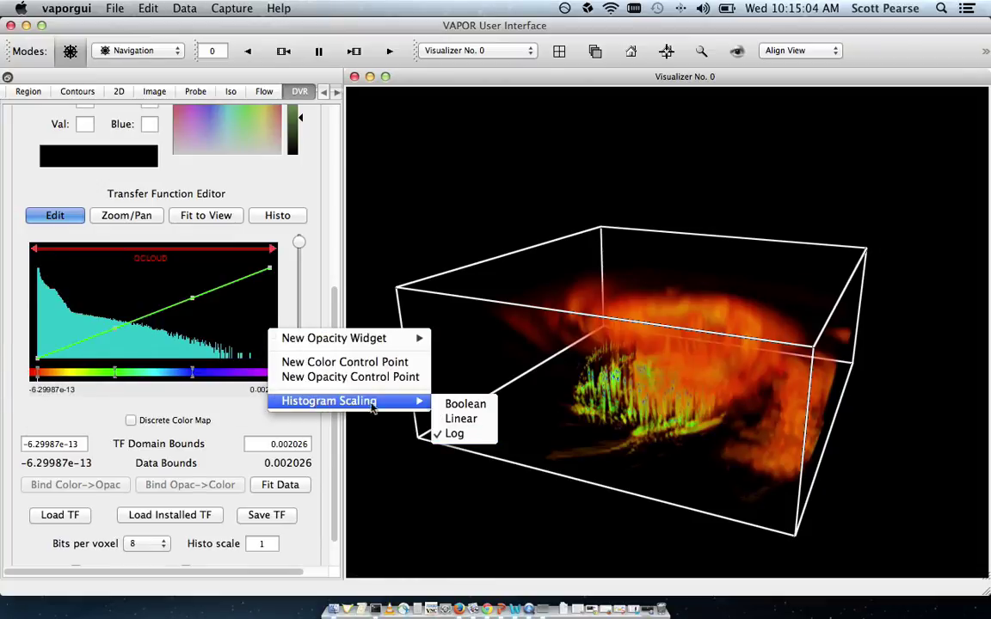
{"action": "left_click", "coordinate": [454, 422]}
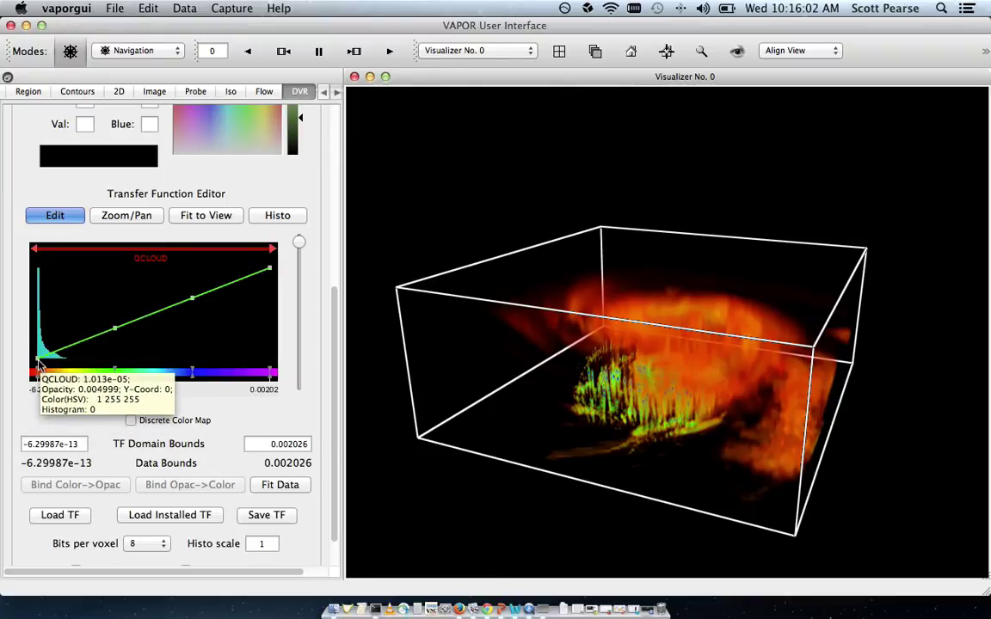
Step: Select all control points in the QCLOUD transfer function editor
{"action": "key", "text": "ctrl+a"}
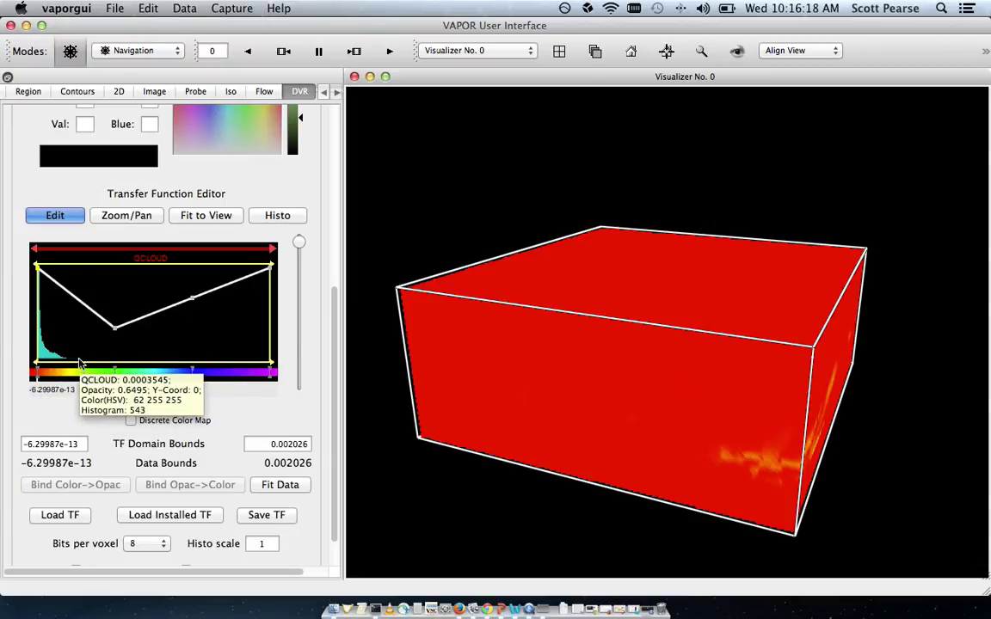
Step: Drag the QCLOUD opacity points into a near-linear ramp from zero to full opacity
{"action": "left_click_drag", "start_coordinate": [37, 271], "coordinate": [34, 306]}
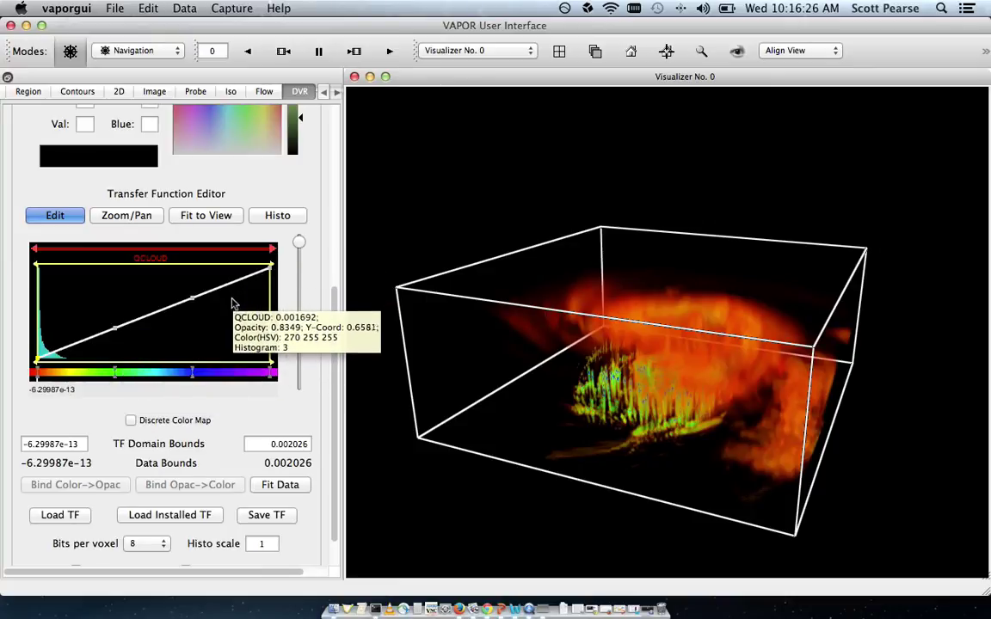
{"action": "left_click_drag", "start_coordinate": [118, 332], "coordinate": [117, 352]}
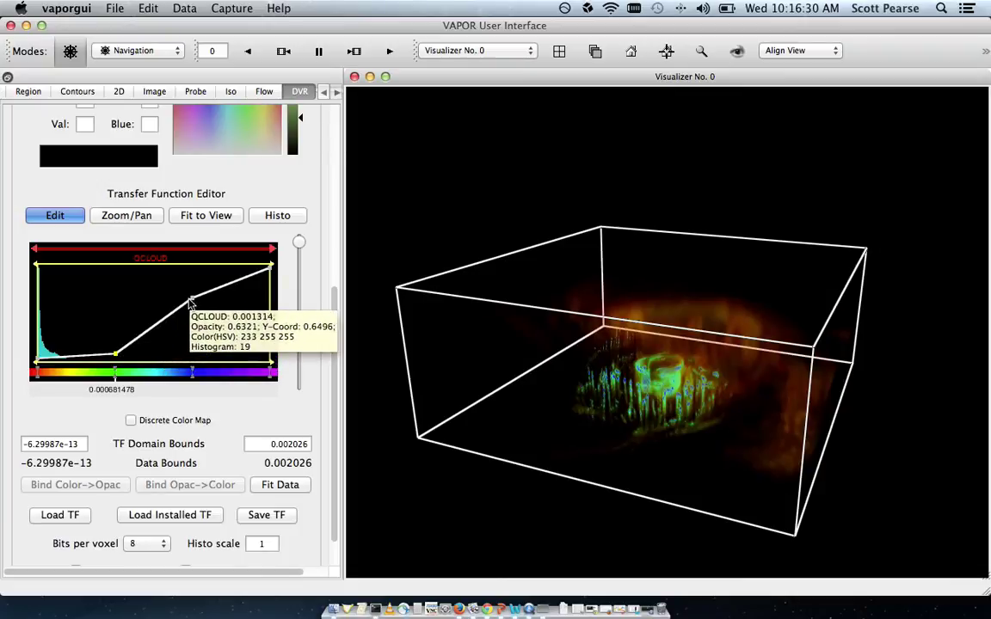
{"action": "left_click_drag", "start_coordinate": [192, 298], "coordinate": [188, 267]}
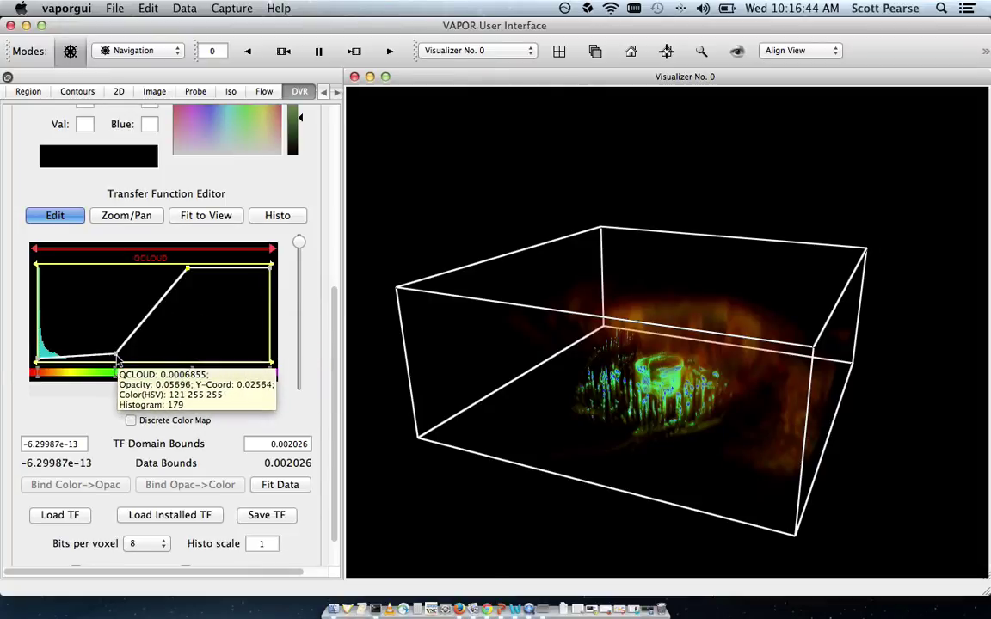
{"action": "left_click_drag", "start_coordinate": [118, 357], "coordinate": [191, 404]}
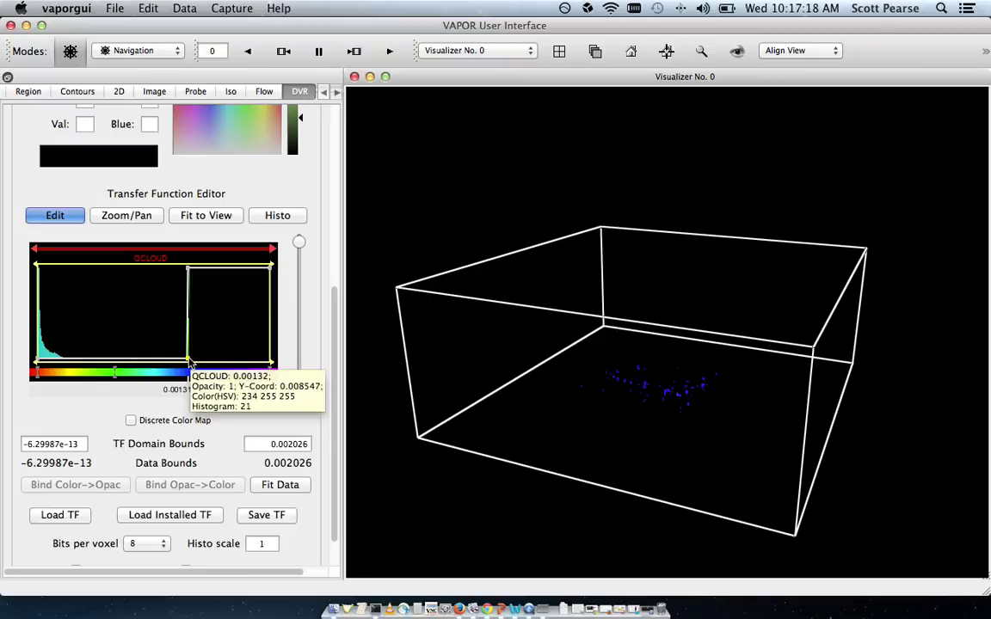
{"action": "left_click_drag", "start_coordinate": [190, 363], "coordinate": [131, 333]}
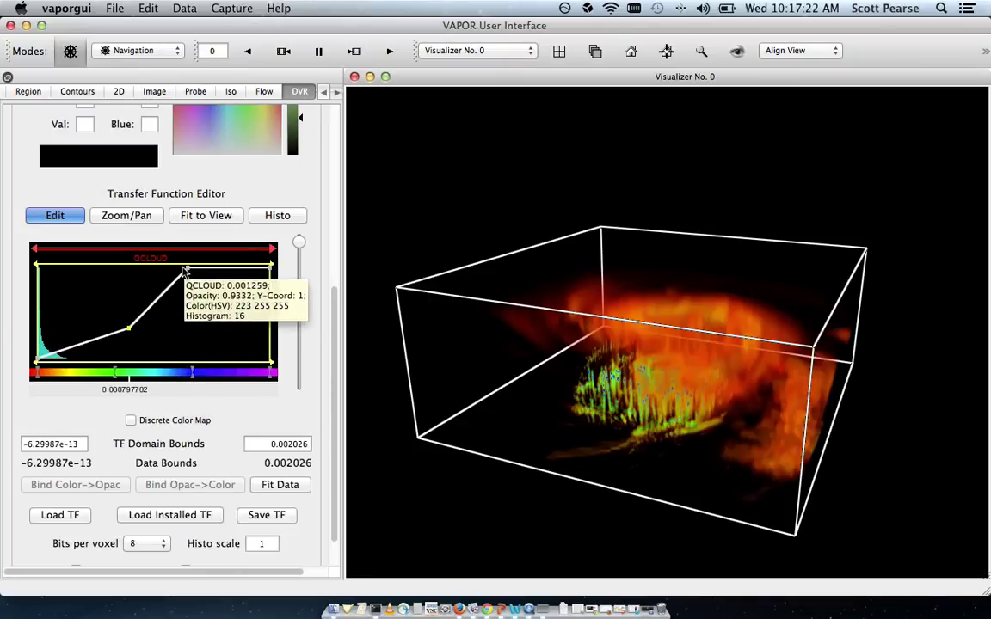
{"action": "left_click_drag", "start_coordinate": [187, 270], "coordinate": [198, 305]}
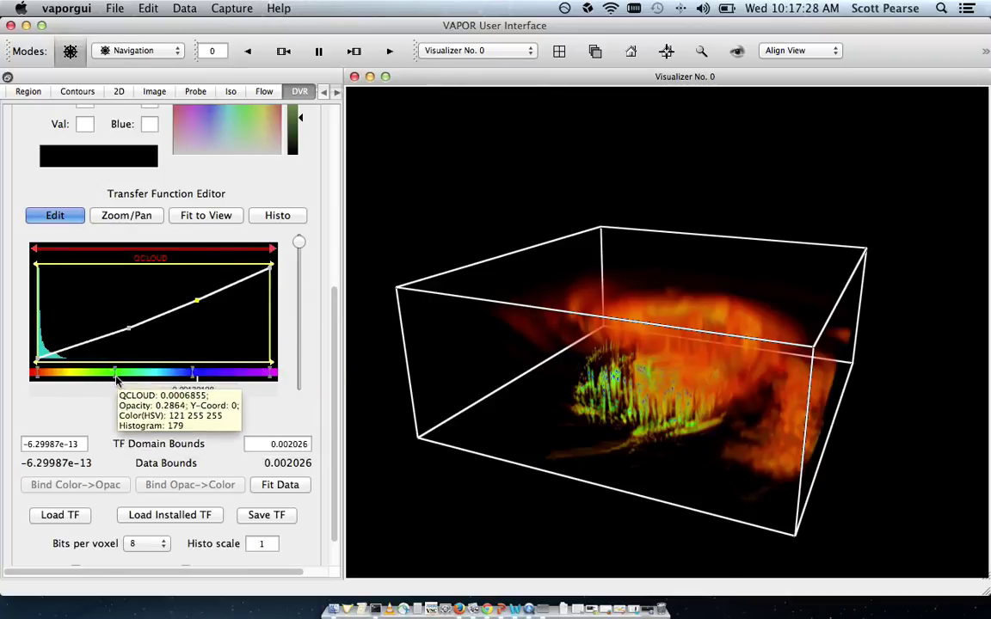
Step: Adjust the QCLOUD colour points, moving green left and back, then shifting the blue point
{"action": "left_click", "coordinate": [270, 375]}
{"action": "left_click", "coordinate": [191, 373]}
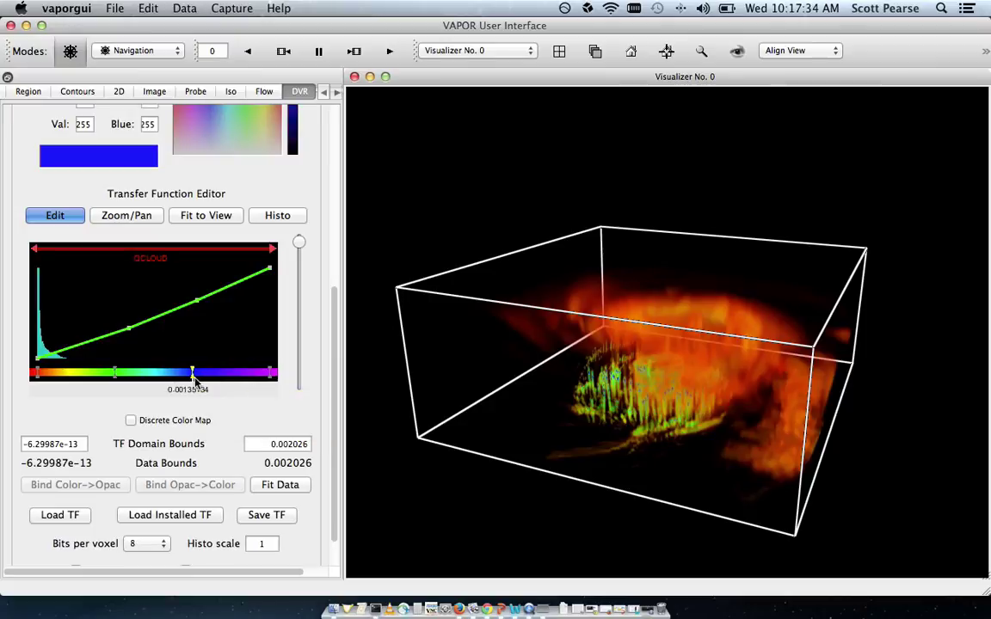
{"action": "left_click", "coordinate": [116, 373]}
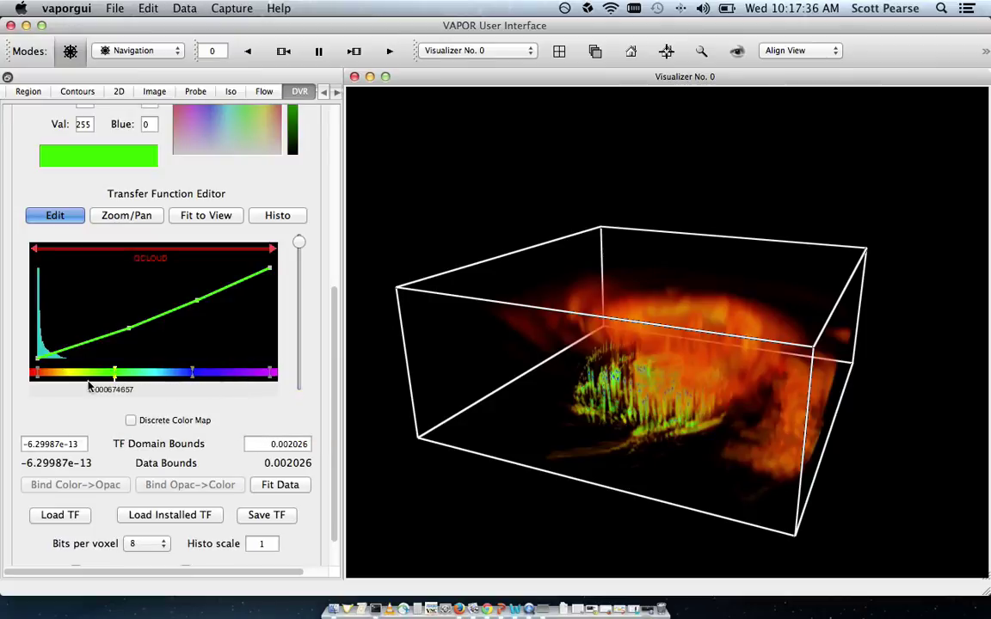
{"action": "left_click", "coordinate": [37, 373]}
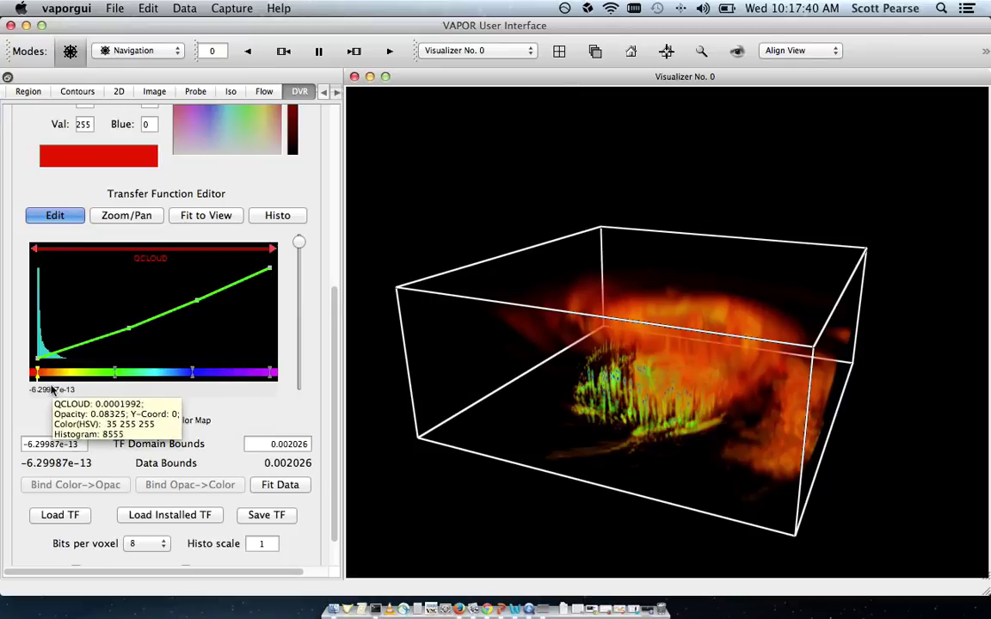
{"action": "left_click_drag", "start_coordinate": [114, 375], "coordinate": [61, 375]}
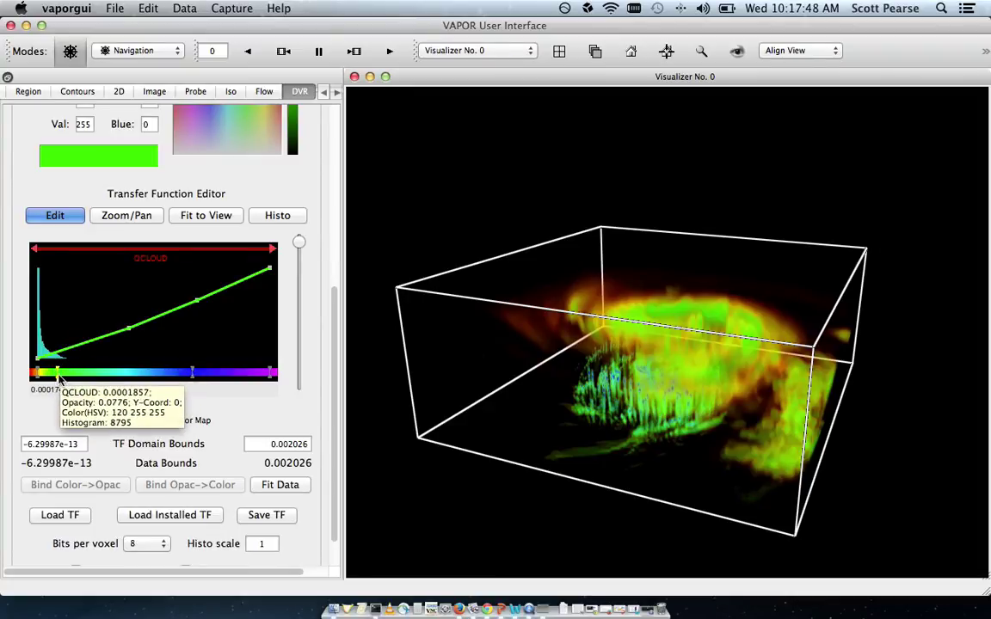
{"action": "left_click_drag", "start_coordinate": [62, 369], "coordinate": [118, 376]}
{"action": "mouse_move", "coordinate": [192, 373]}
{"action": "left_mouse_down"}
{"action": "mouse_move", "coordinate": [151, 376]}
{"action": "mouse_move", "coordinate": [202, 375]}
{"action": "left_mouse_up"}
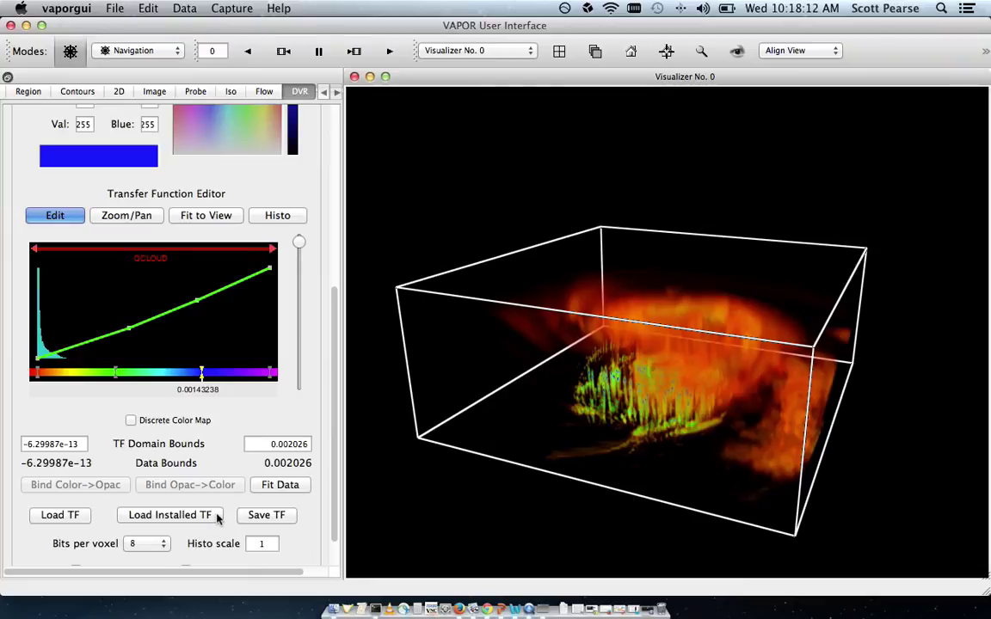
Step: Load the installed grayscale.vtf transfer function as the QCLOUD colour map
{"action": "left_click", "coordinate": [214, 515]}
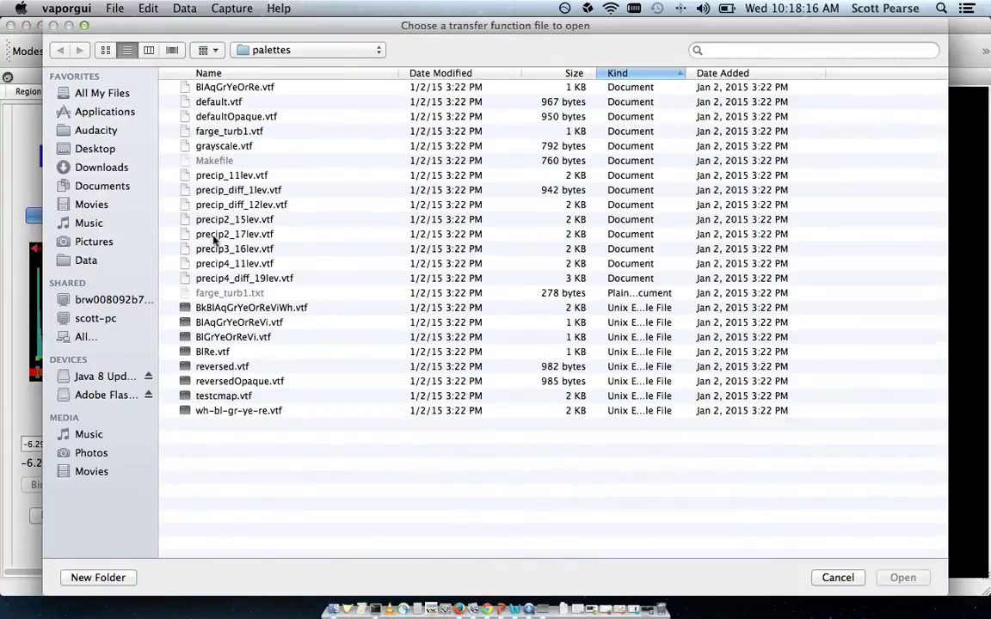
{"action": "left_click_drag", "start_coordinate": [126, 31], "coordinate": [386, 31]}
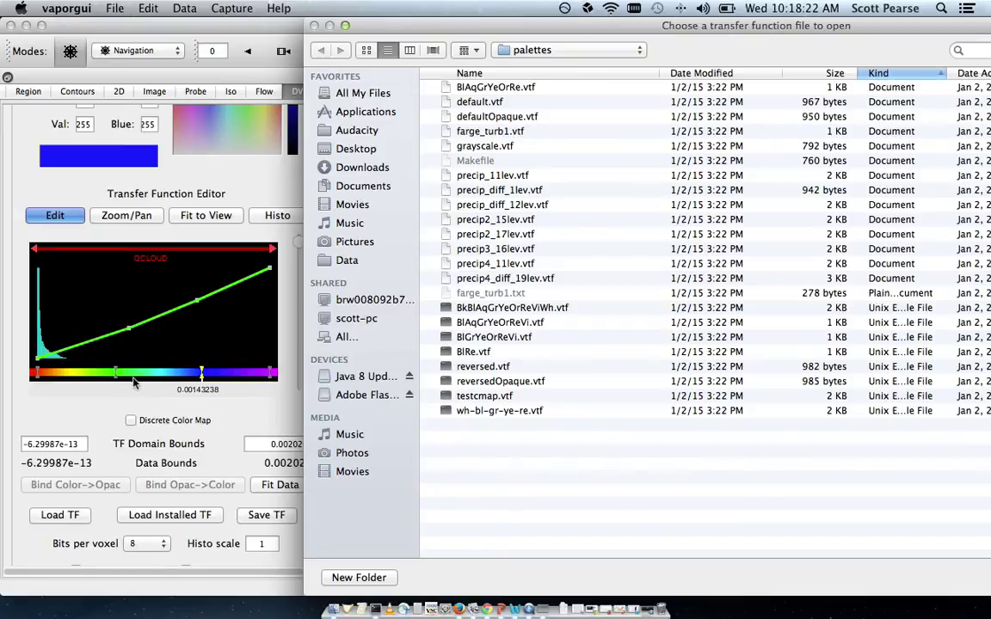
{"action": "left_click", "coordinate": [552, 146]}
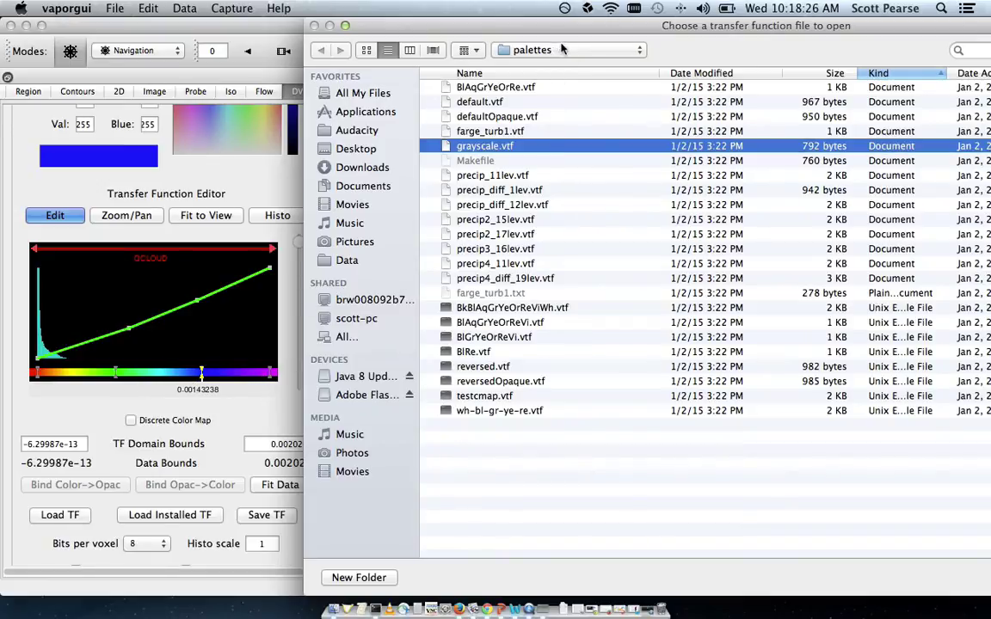
{"action": "double_click", "coordinate": [492, 148]}
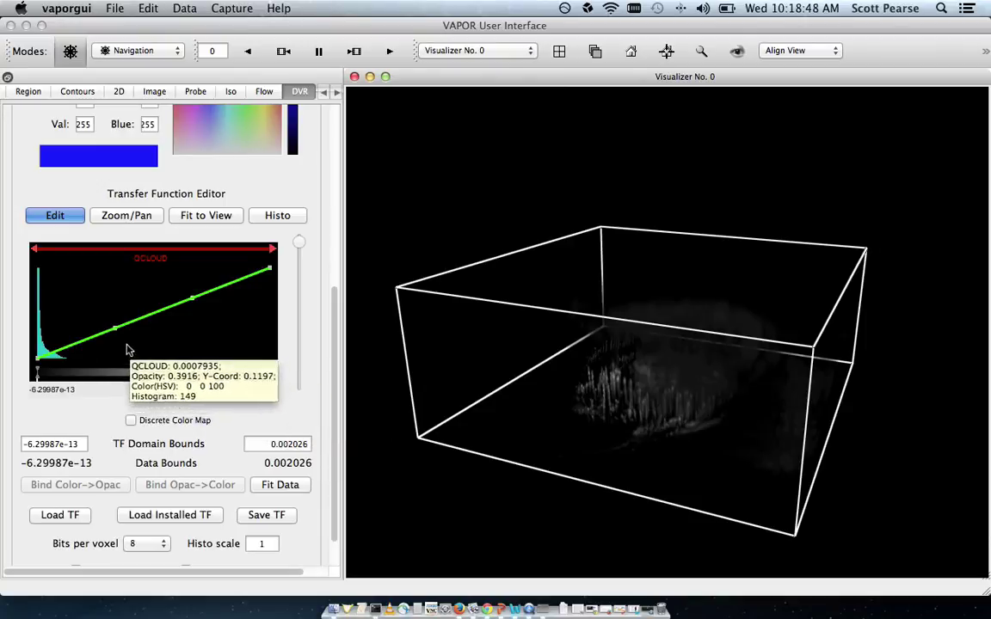
Step: Lower the middle opacity point and add a raised point near the top of the QCLOUD range
{"action": "left_click_drag", "start_coordinate": [115, 330], "coordinate": [119, 348]}
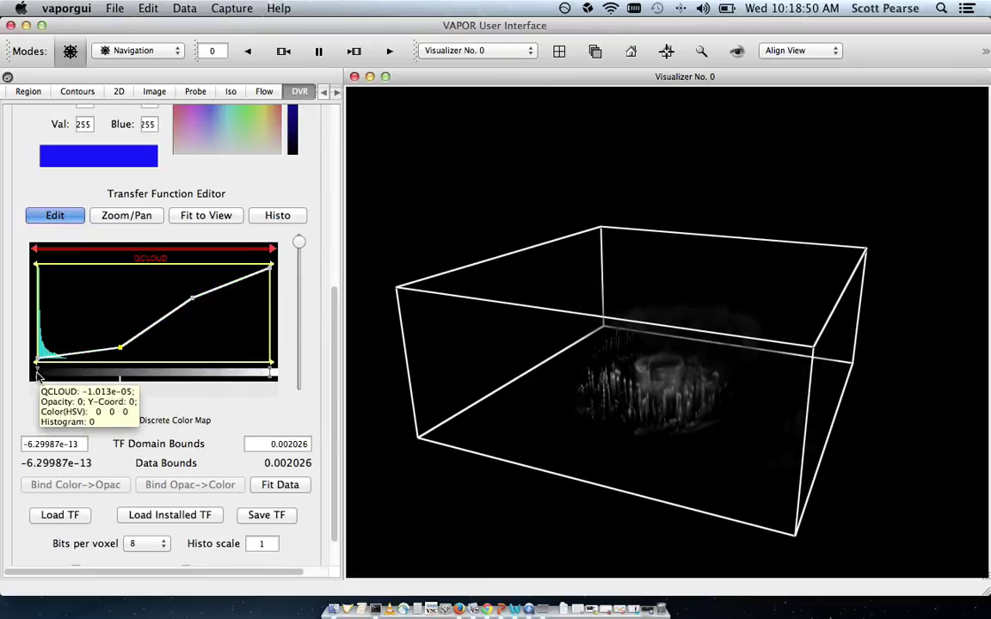
{"action": "left_click_drag", "start_coordinate": [190, 299], "coordinate": [178, 289]}
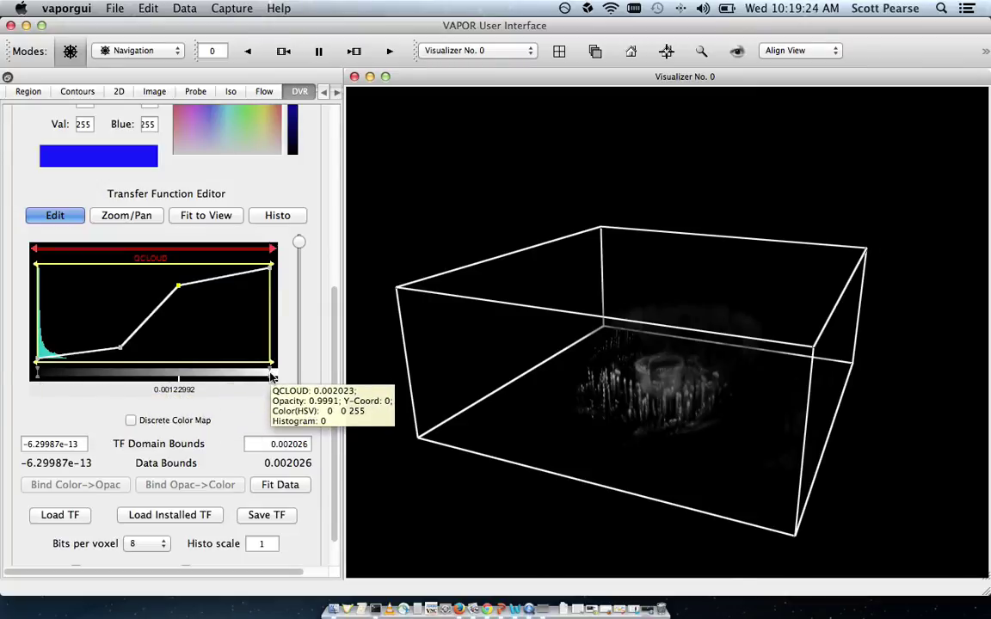
Step: Set the high-end colour control point of the grayscale map to black
{"action": "right_click", "coordinate": [271, 376]}
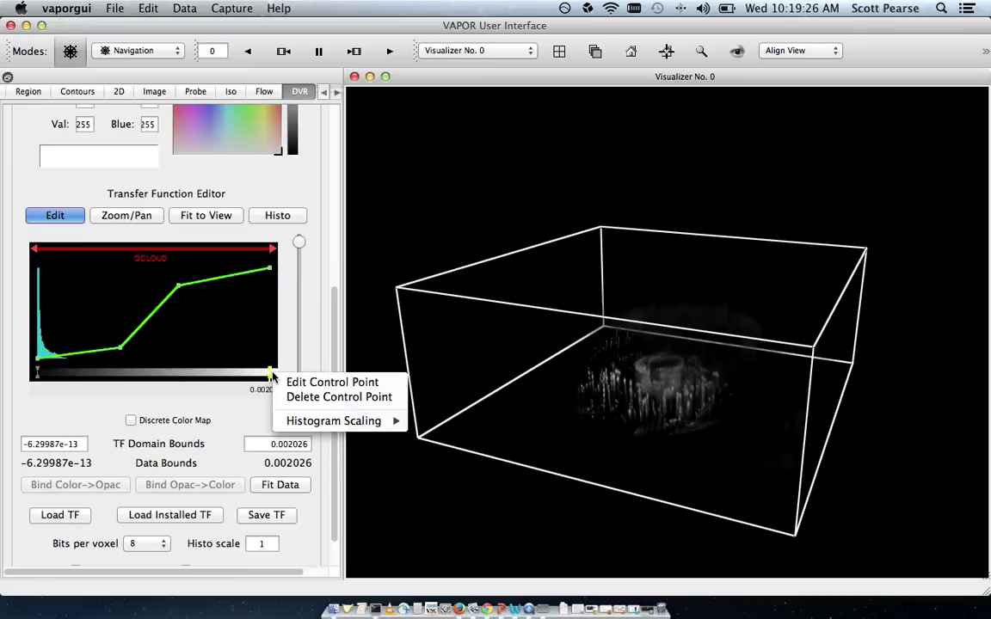
{"action": "left_click", "coordinate": [332, 381]}
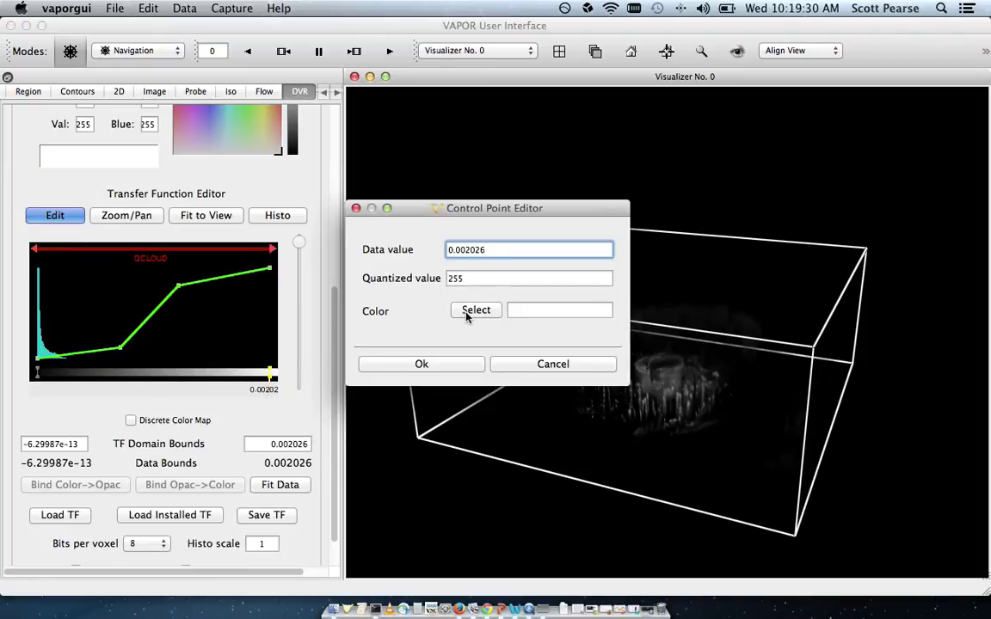
{"action": "left_click", "coordinate": [476, 311]}
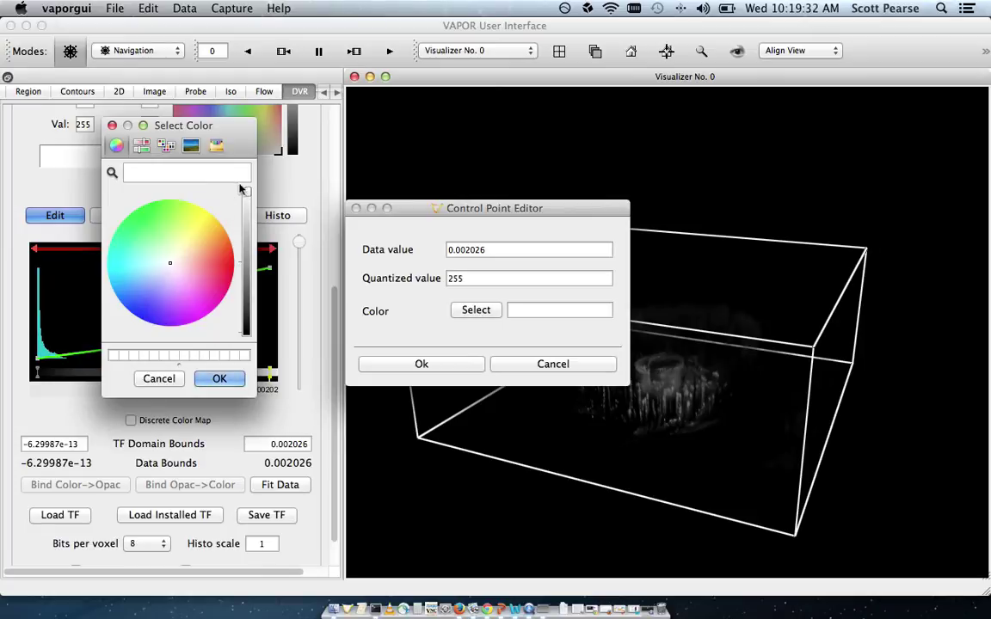
{"action": "left_click_drag", "start_coordinate": [246, 194], "coordinate": [246, 335]}
{"action": "left_click", "coordinate": [219, 379]}
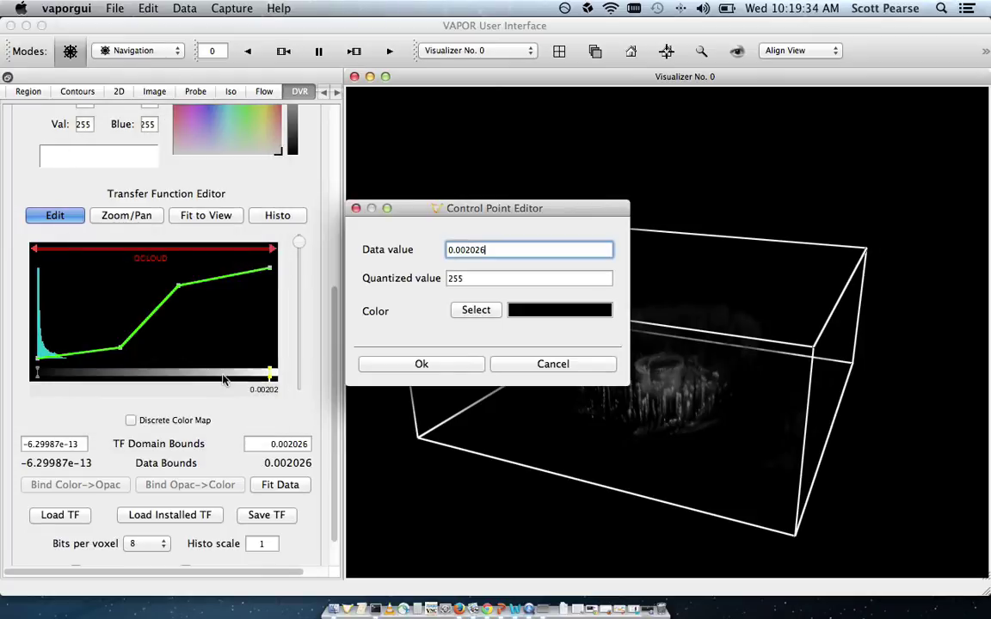
{"action": "left_click", "coordinate": [383, 365]}
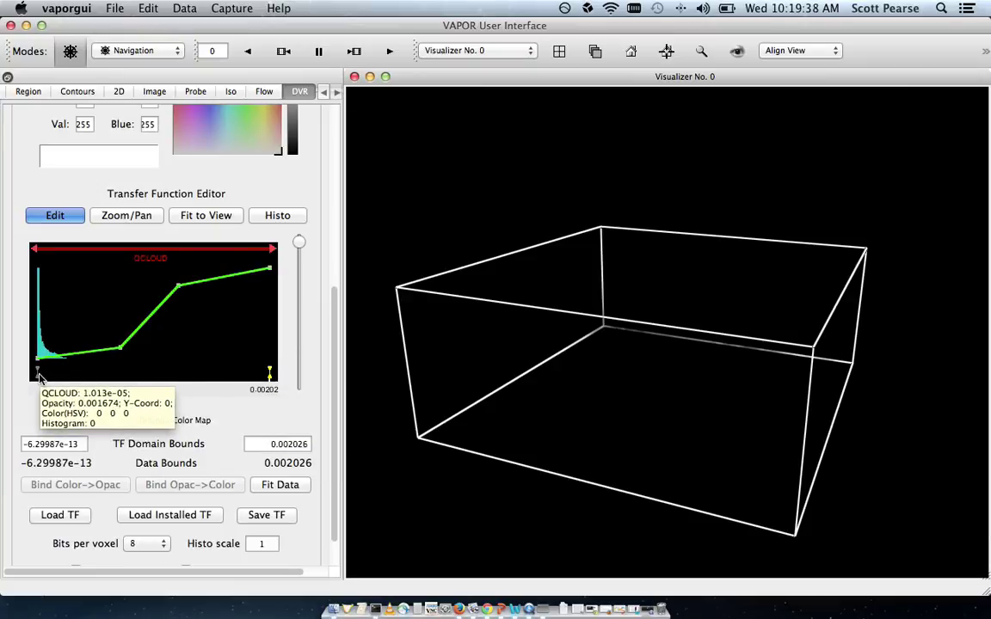
Step: Set the low-end colour control point of the grayscale map to white
{"action": "right_click", "coordinate": [38, 377]}
{"action": "left_click", "coordinate": [53, 381]}
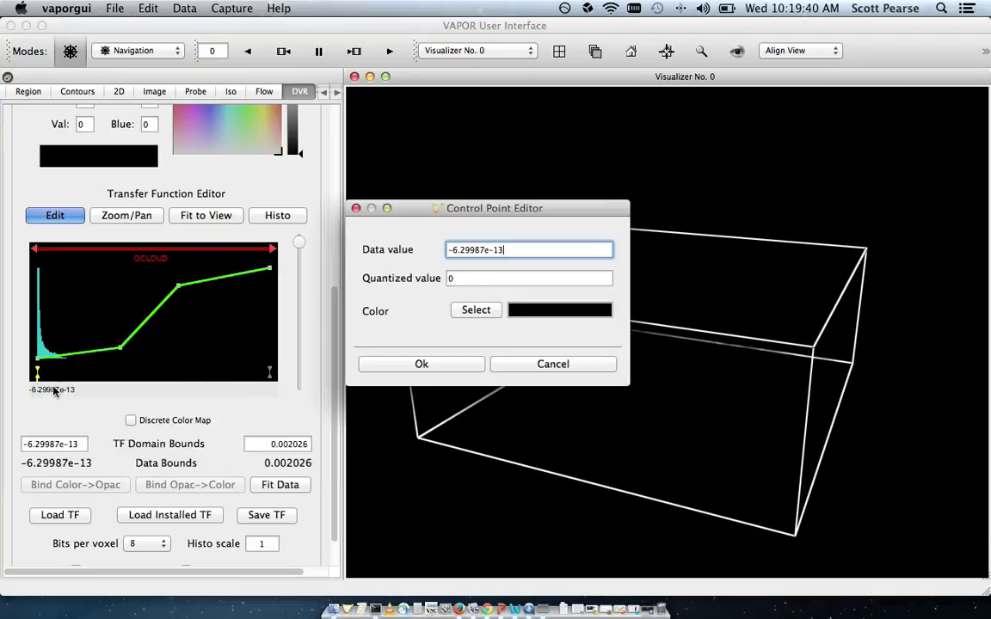
{"action": "left_click", "coordinate": [494, 313]}
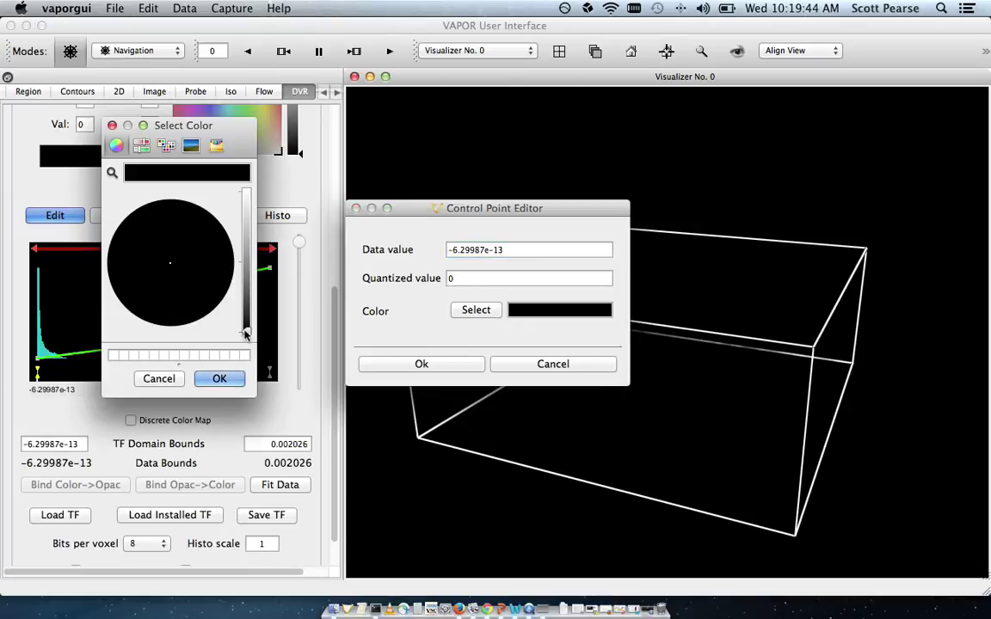
{"action": "left_click_drag", "start_coordinate": [247, 334], "coordinate": [222, 142]}
{"action": "left_click", "coordinate": [219, 378]}
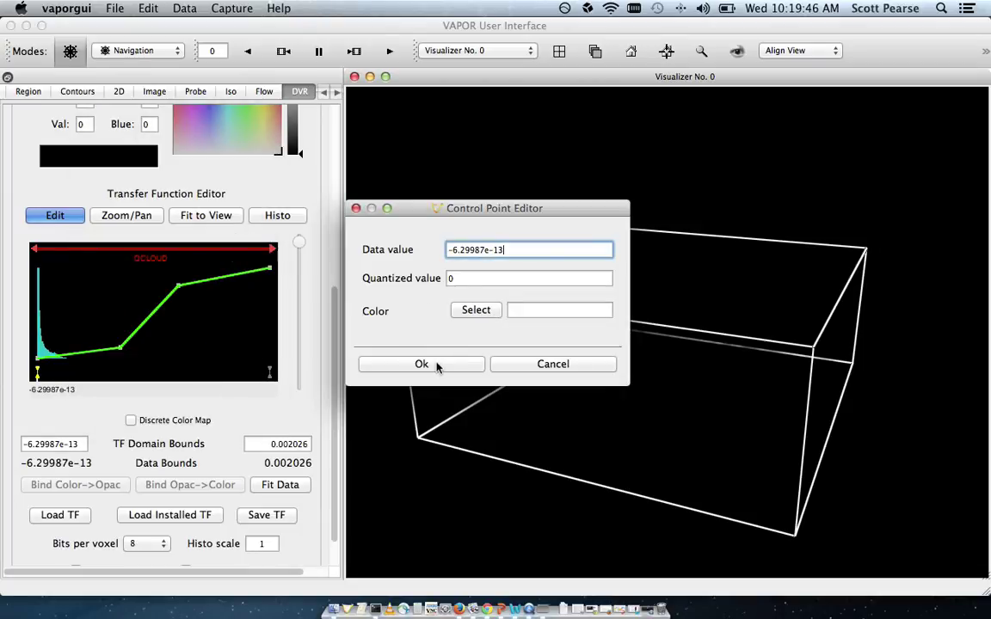
{"action": "left_click", "coordinate": [421, 364]}
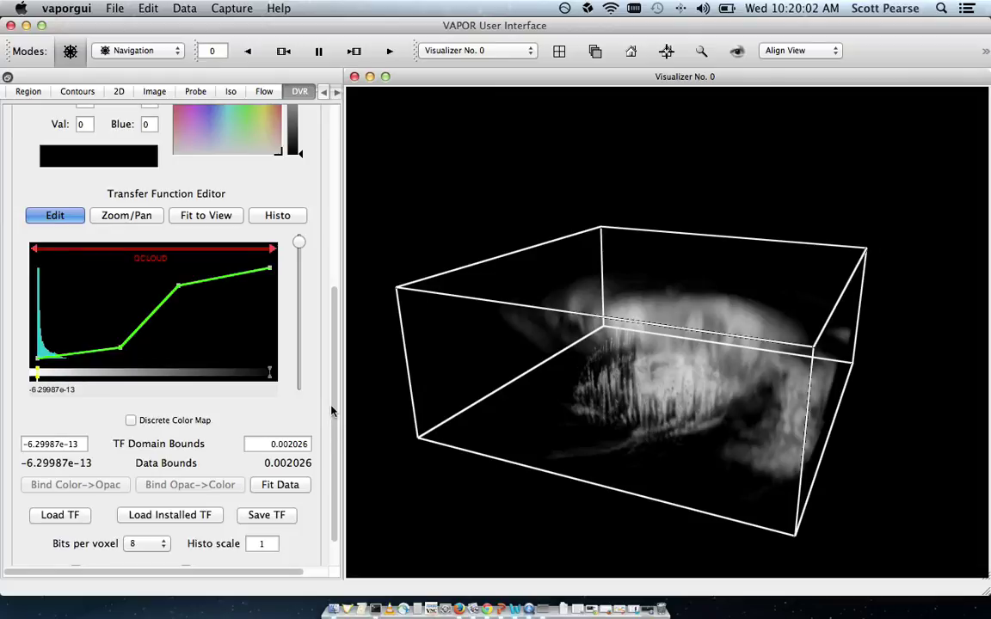
Step: Prepare to add a colour control point on the grayscale colour bar
{"action": "mouse_move", "coordinate": [139, 397]}
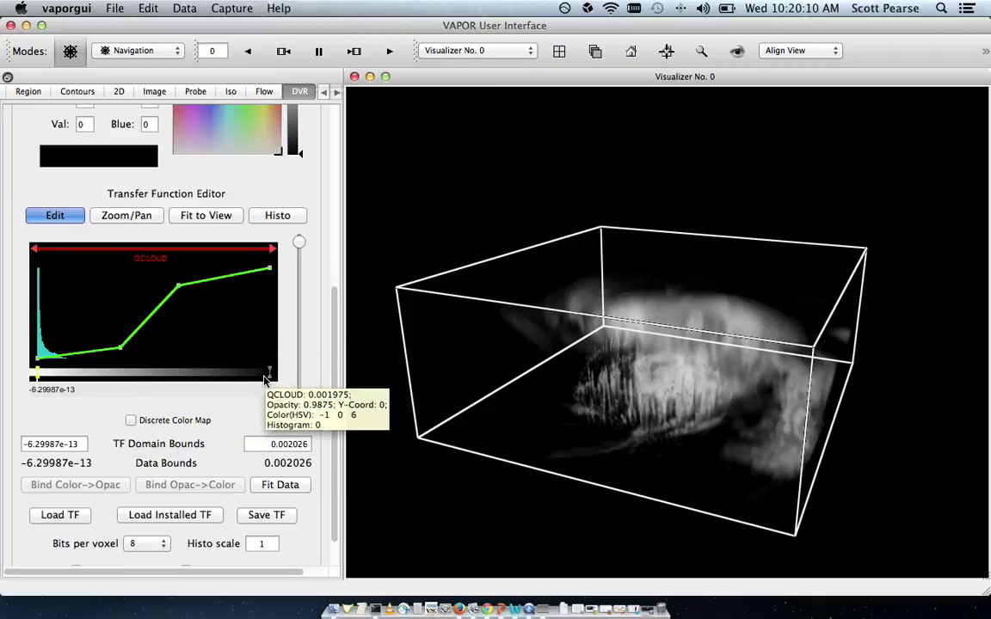
Step: Add two new colour control points to the grayscale colour bar, near the high and low ends
{"action": "right_click", "coordinate": [227, 380]}
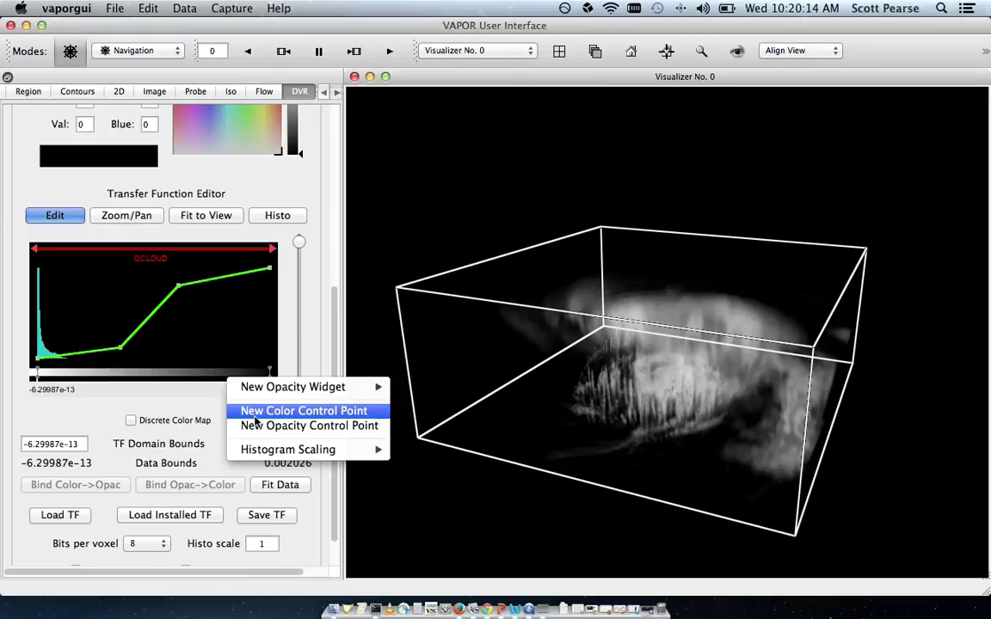
{"action": "left_click", "coordinate": [222, 376]}
{"action": "right_click", "coordinate": [225, 376]}
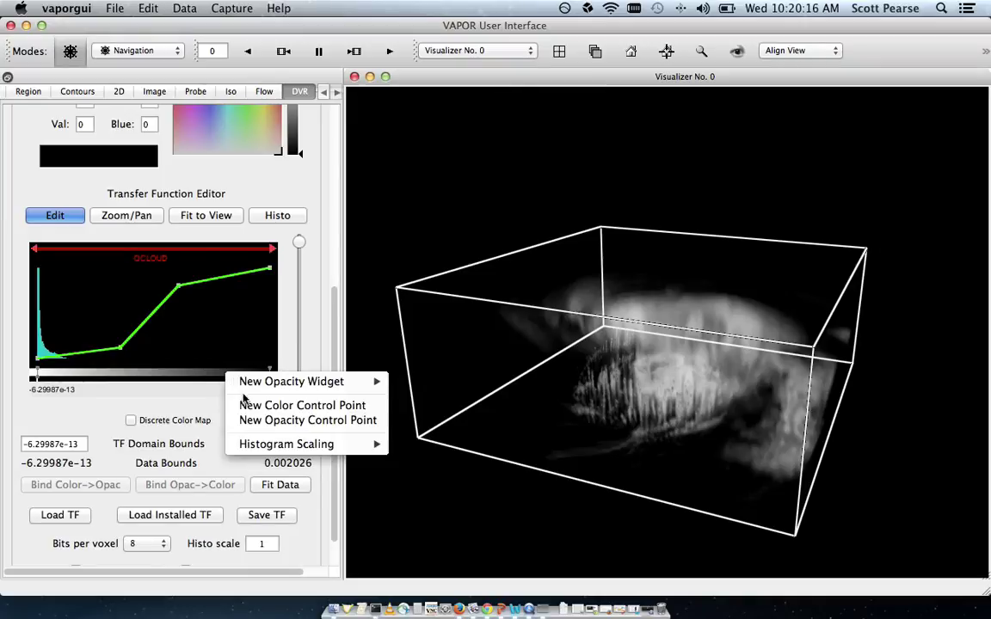
{"action": "left_click", "coordinate": [255, 408]}
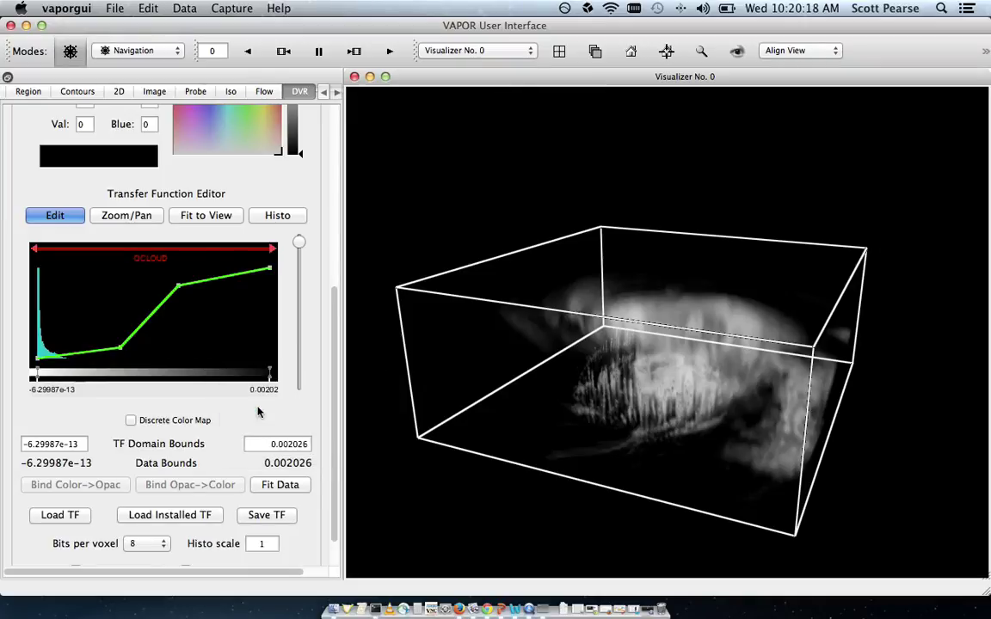
{"action": "right_click", "coordinate": [93, 376]}
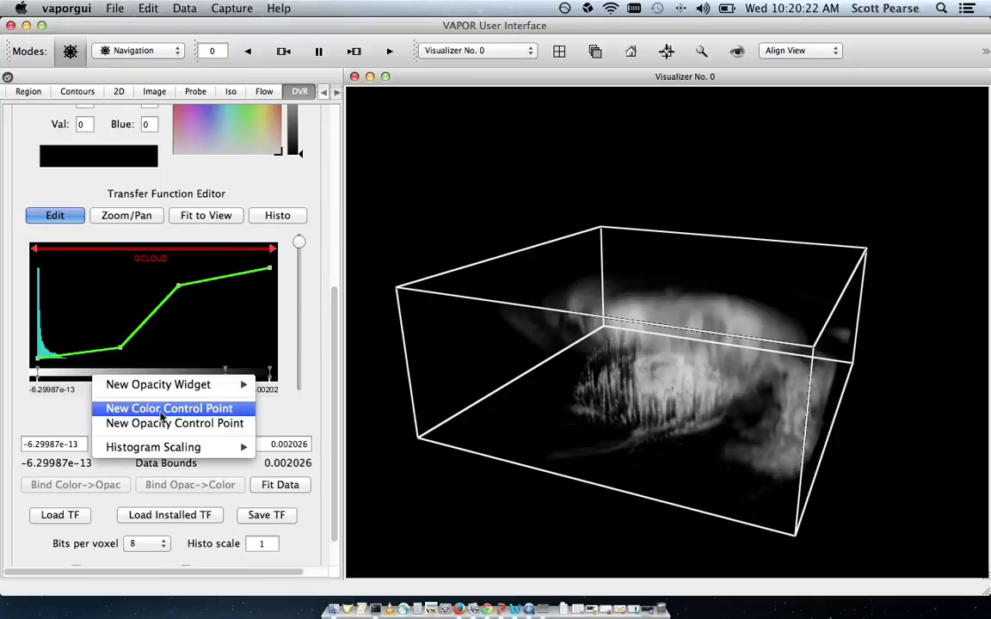
{"action": "left_click", "coordinate": [221, 410]}
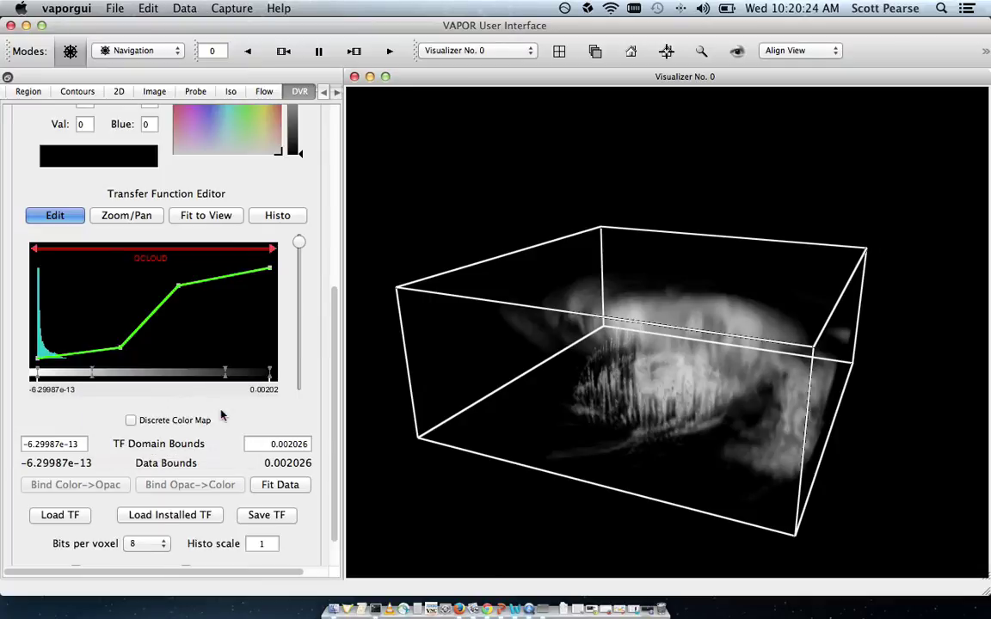
Step: Slide the new grey colour points toward mid-range, near 0.00054 and 0.000827282
{"action": "left_click_drag", "start_coordinate": [226, 376], "coordinate": [179, 376]}
{"action": "left_click_drag", "start_coordinate": [93, 376], "coordinate": [238, 376]}
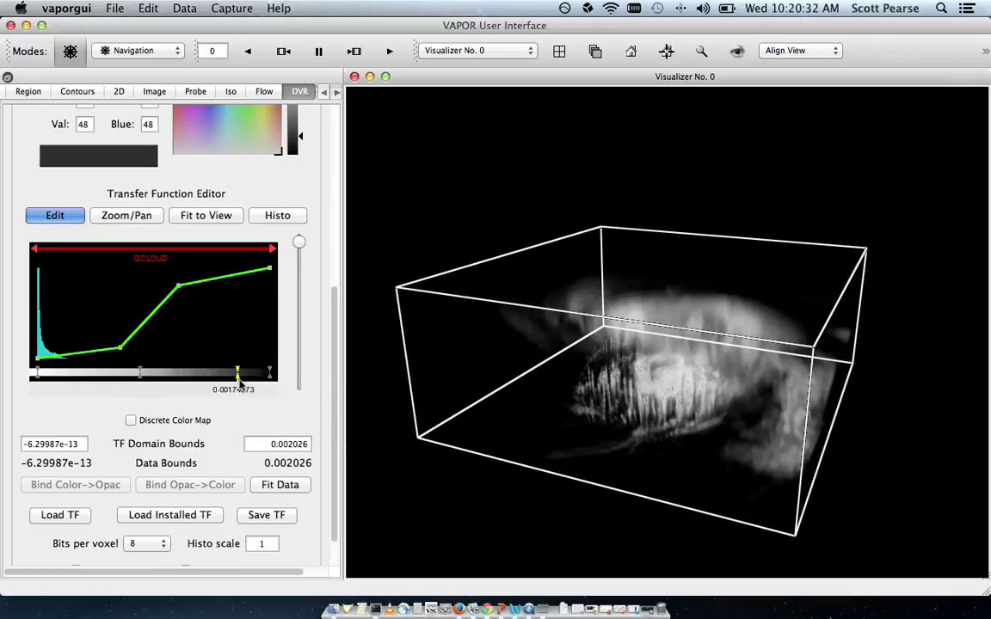
{"action": "mouse_move", "coordinate": [239, 380]}
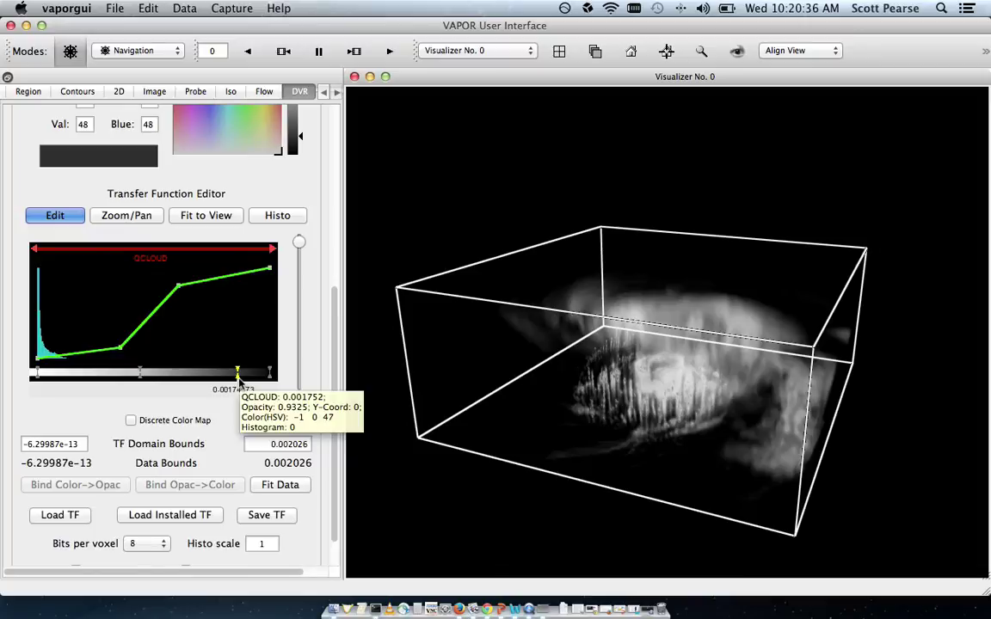
{"action": "left_click_drag", "start_coordinate": [238, 377], "coordinate": [158, 379]}
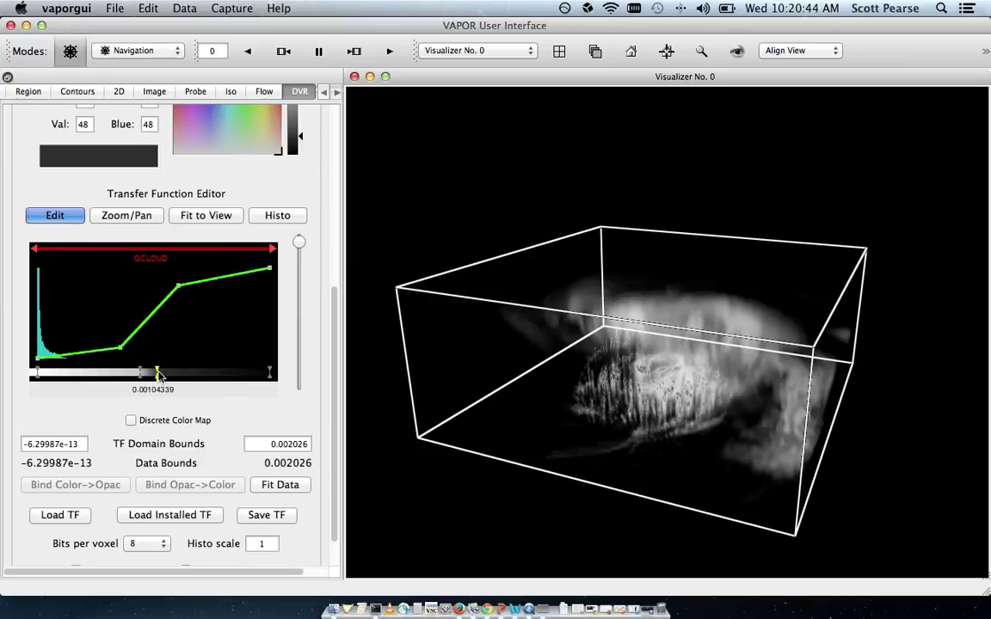
{"action": "mouse_move", "coordinate": [155, 376]}
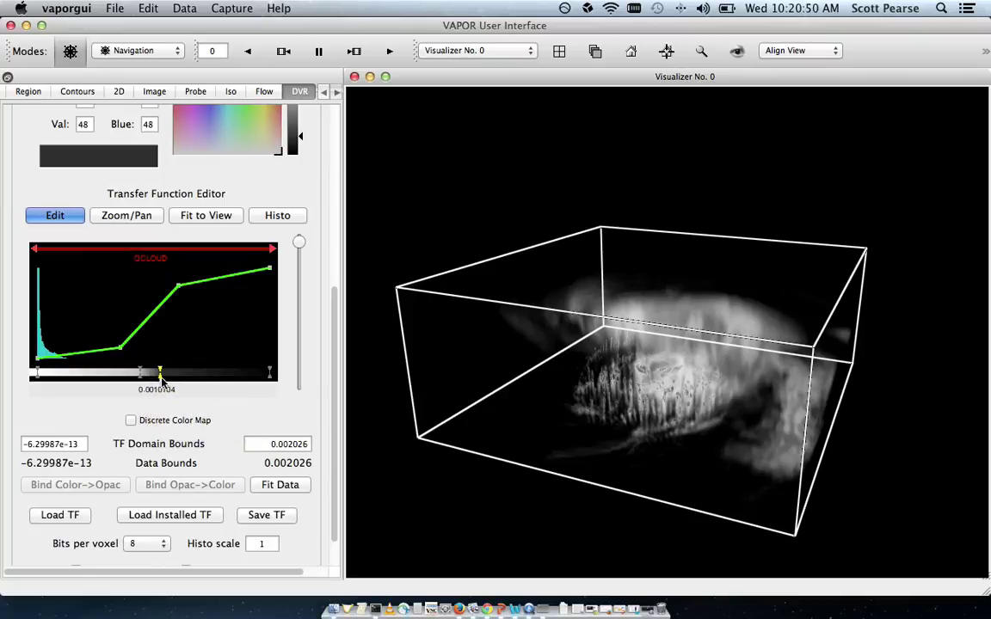
Step: Straighten the opacity curve into a linear ramp and slide a colour point left to lighten low values
{"action": "mouse_move", "coordinate": [121, 350]}
{"action": "left_mouse_down"}
{"action": "mouse_move", "coordinate": [137, 340]}
{"action": "mouse_move", "coordinate": [129, 332]}
{"action": "left_mouse_up"}
{"action": "left_click_drag", "start_coordinate": [178, 285], "coordinate": [188, 308]}
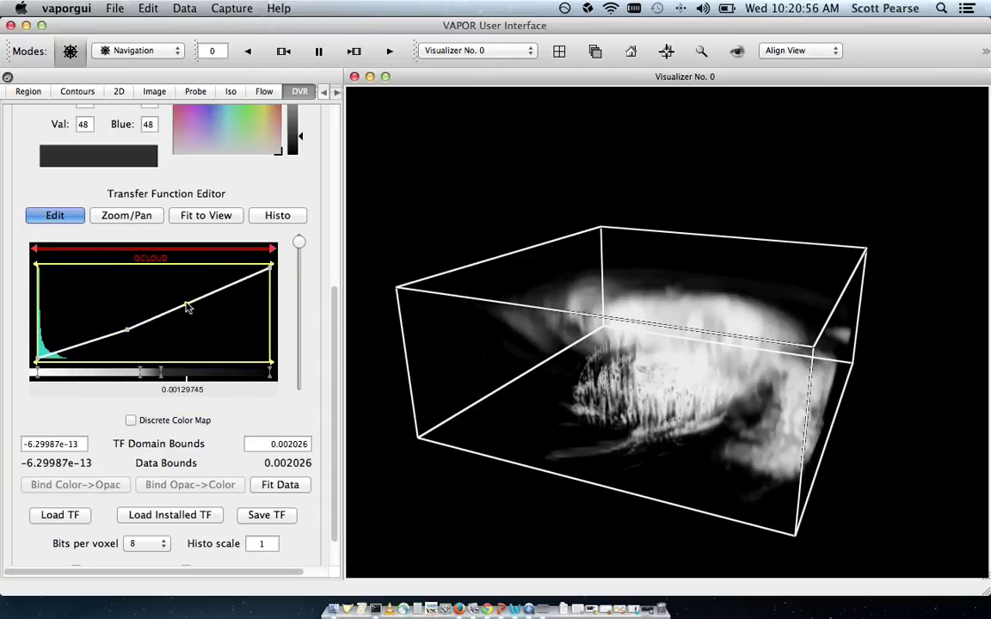
{"action": "left_click", "coordinate": [126, 331]}
{"action": "mouse_move", "coordinate": [141, 374]}
{"action": "left_mouse_down"}
{"action": "mouse_move", "coordinate": [82, 373]}
{"action": "mouse_move", "coordinate": [144, 373]}
{"action": "mouse_move", "coordinate": [100, 377]}
{"action": "mouse_move", "coordinate": [134, 376]}
{"action": "left_mouse_up"}
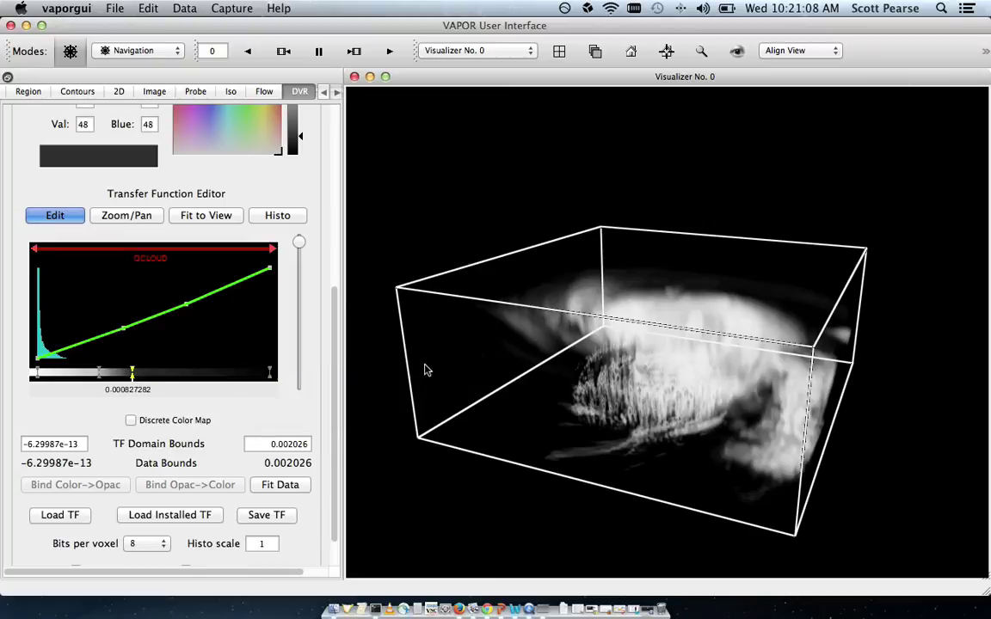
{"action": "left_click_drag", "start_coordinate": [493, 364], "coordinate": [677, 514]}
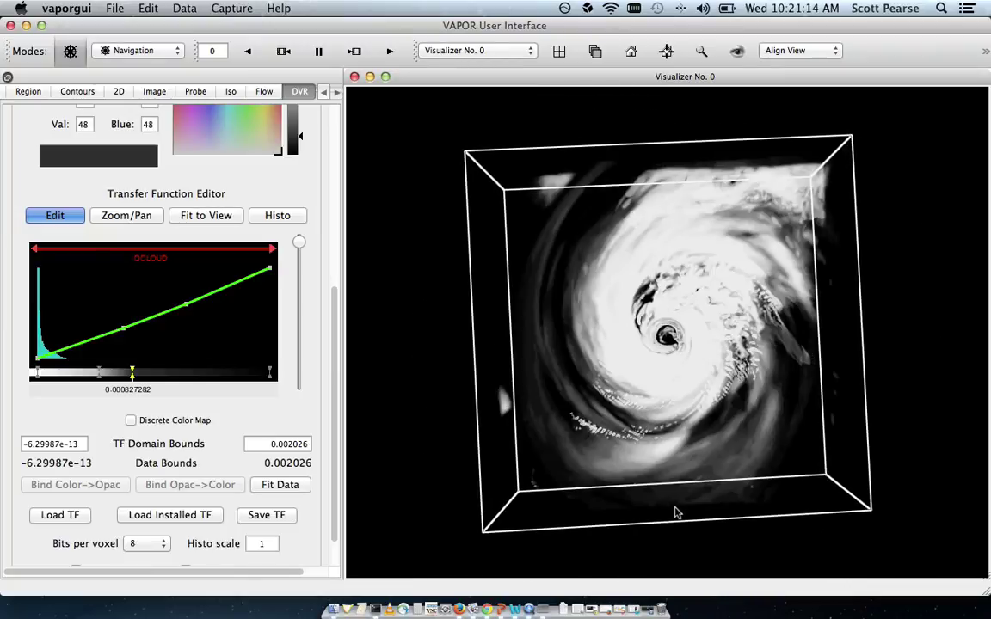
{"action": "left_click", "coordinate": [630, 52]}
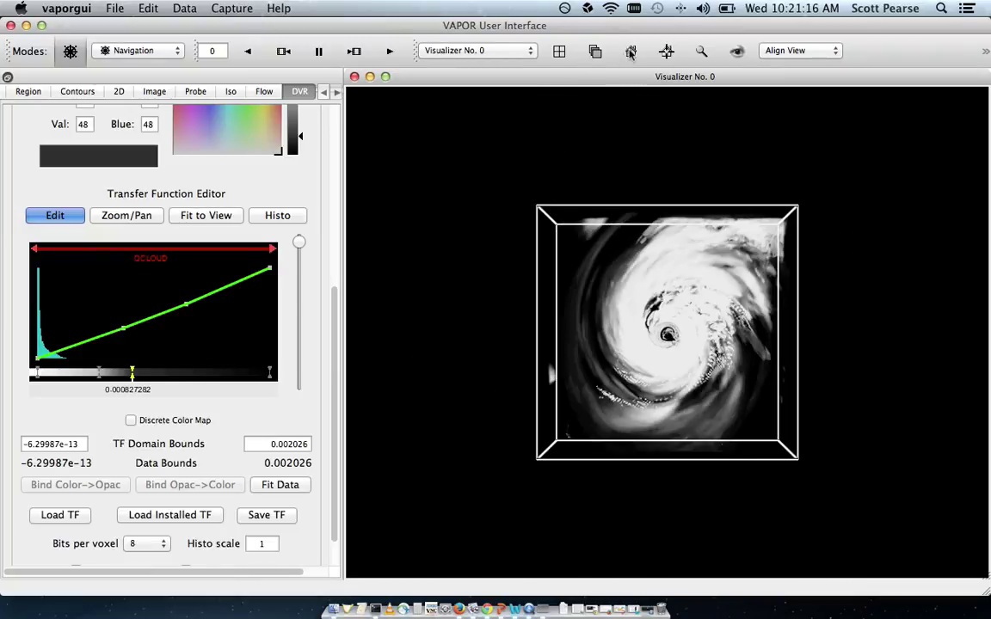
{"action": "right_click_drag", "start_coordinate": [707, 491], "coordinate": [720, 219]}
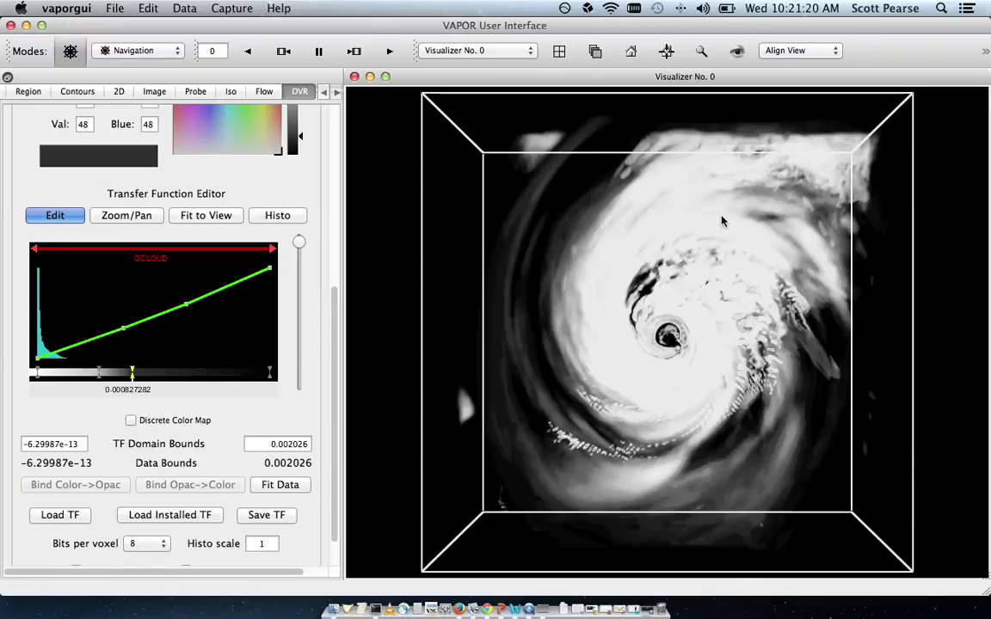
{"action": "left_click_drag", "start_coordinate": [468, 461], "coordinate": [761, 356]}
{"action": "left_click_drag", "start_coordinate": [505, 461], "coordinate": [394, 469]}
{"action": "left_click_drag", "start_coordinate": [449, 406], "coordinate": [465, 389]}
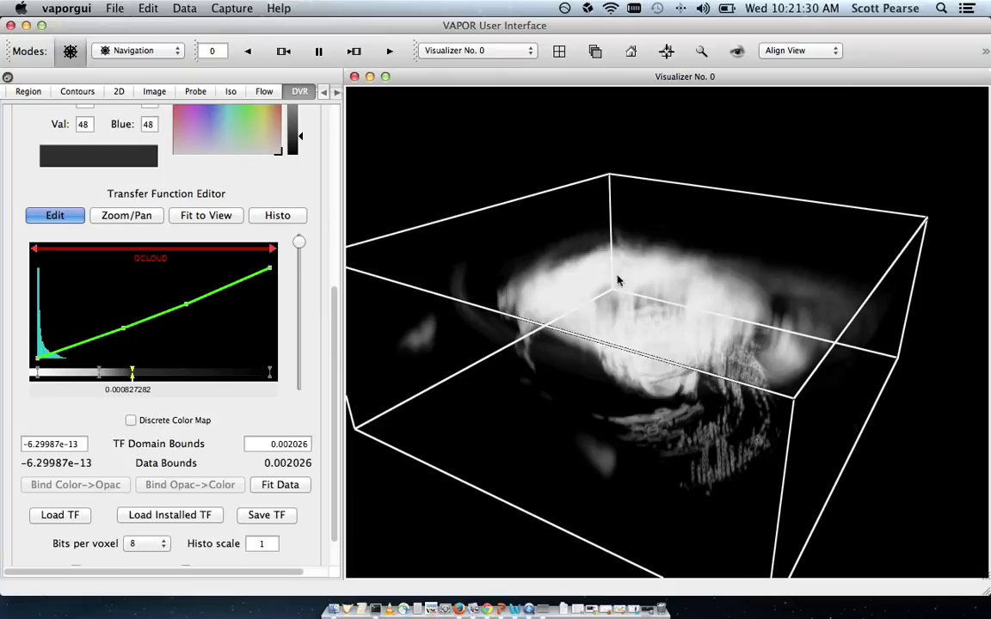
{"action": "left_click_drag", "start_coordinate": [583, 348], "coordinate": [624, 299]}
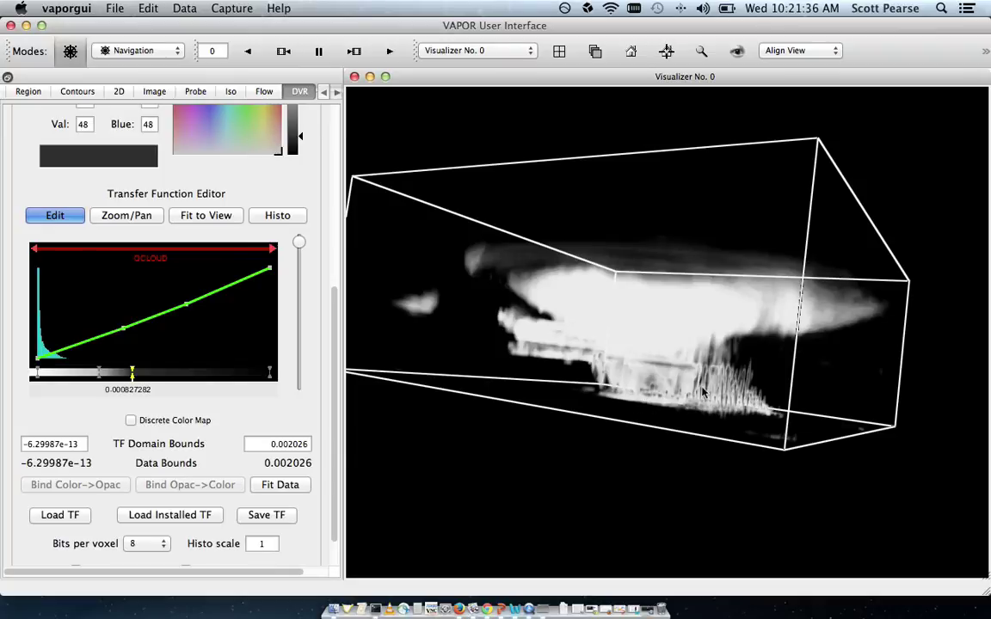
{"action": "left_click_drag", "start_coordinate": [605, 334], "coordinate": [693, 407]}
{"action": "left_click_drag", "start_coordinate": [634, 430], "coordinate": [641, 412]}
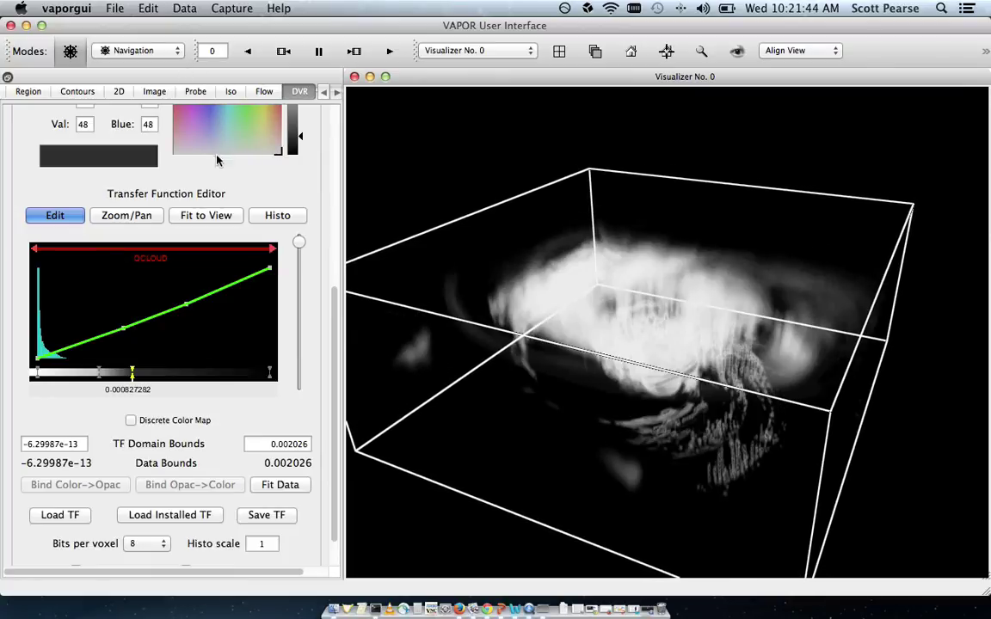
Step: Switch VAPOR's interaction mode to Region so the red region box handles appear
{"action": "left_click", "coordinate": [167, 53]}
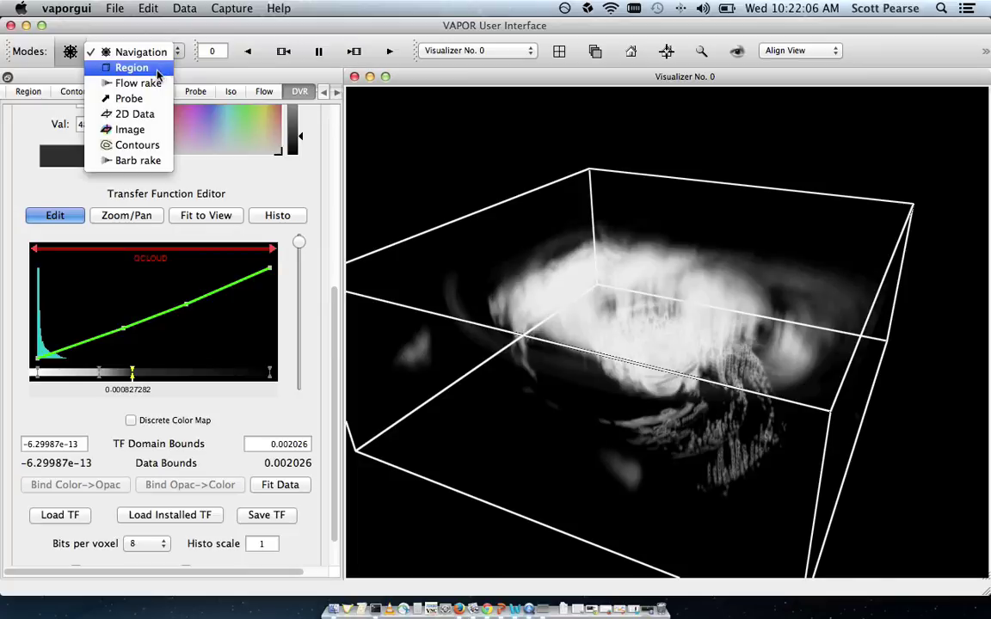
{"action": "left_click", "coordinate": [156, 72]}
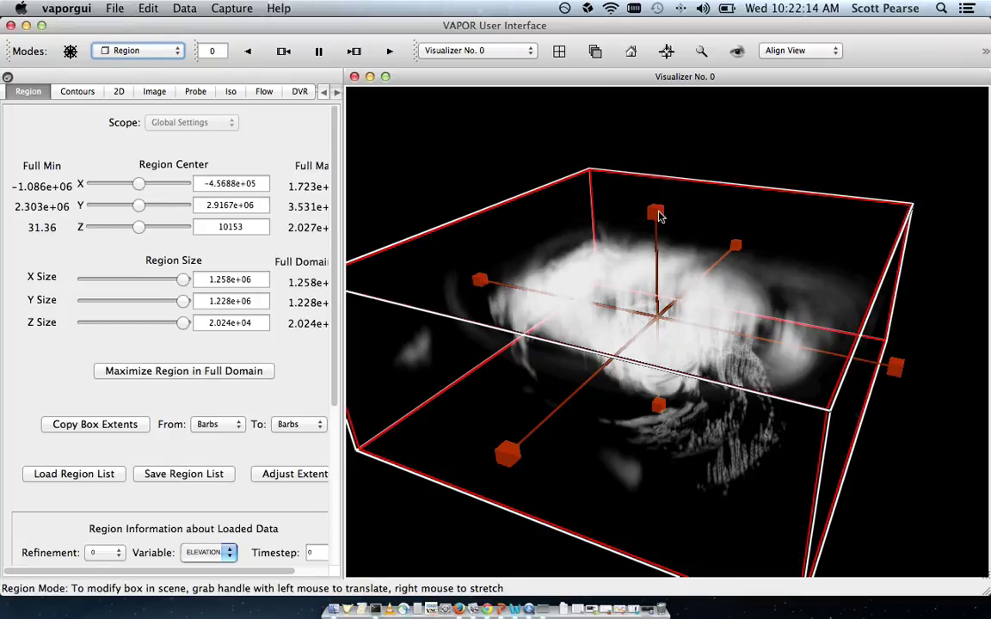
Step: Drag the region box handles to restore full Y and shrink Z to 6890
{"action": "left_click_drag", "start_coordinate": [475, 280], "coordinate": [622, 394]}
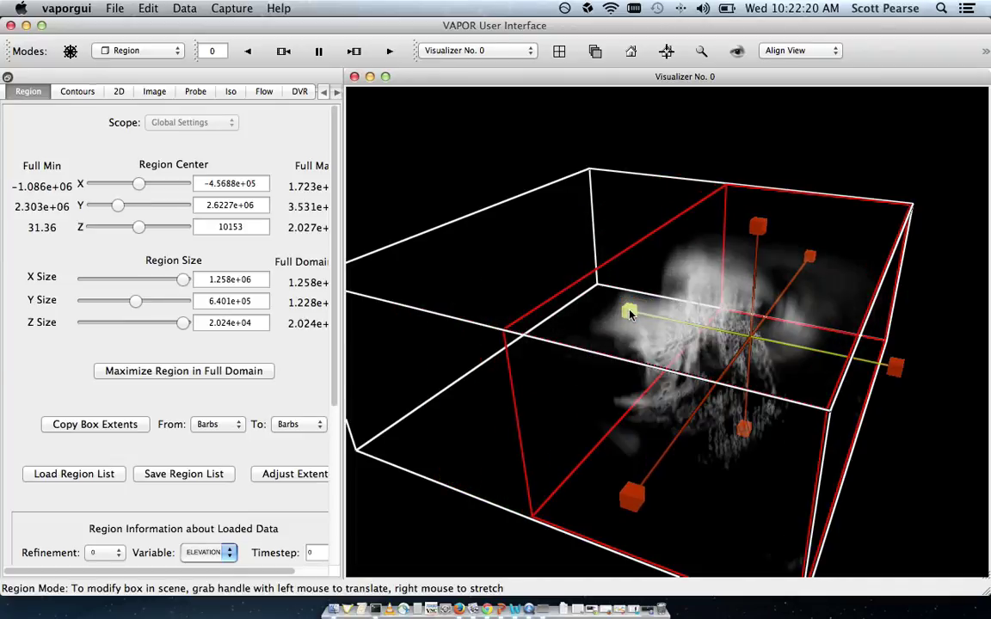
{"action": "left_click_drag", "start_coordinate": [629, 315], "coordinate": [462, 223]}
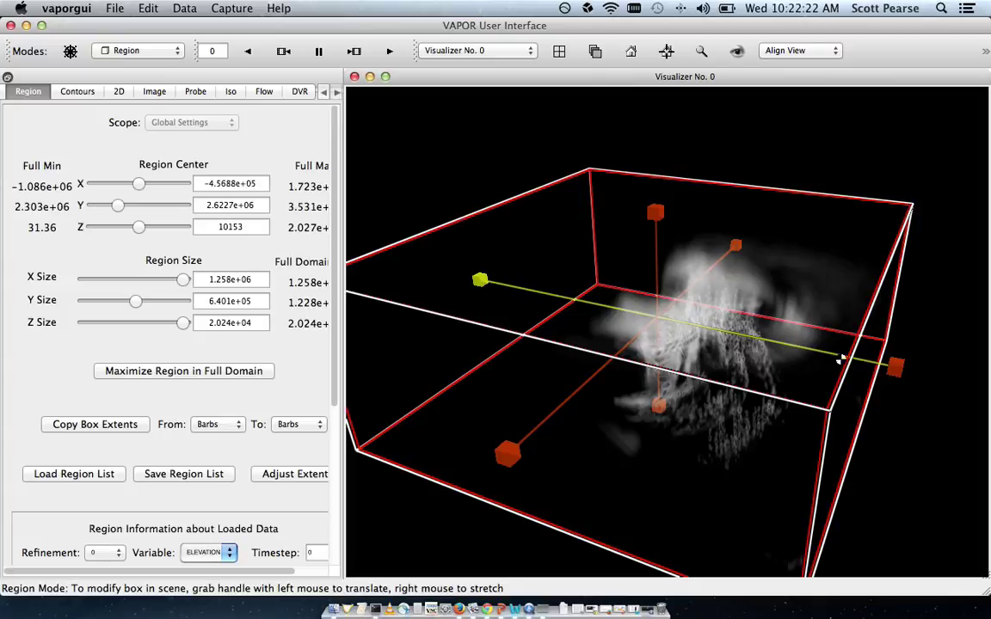
{"action": "right_click_drag", "start_coordinate": [895, 361], "coordinate": [836, 395]}
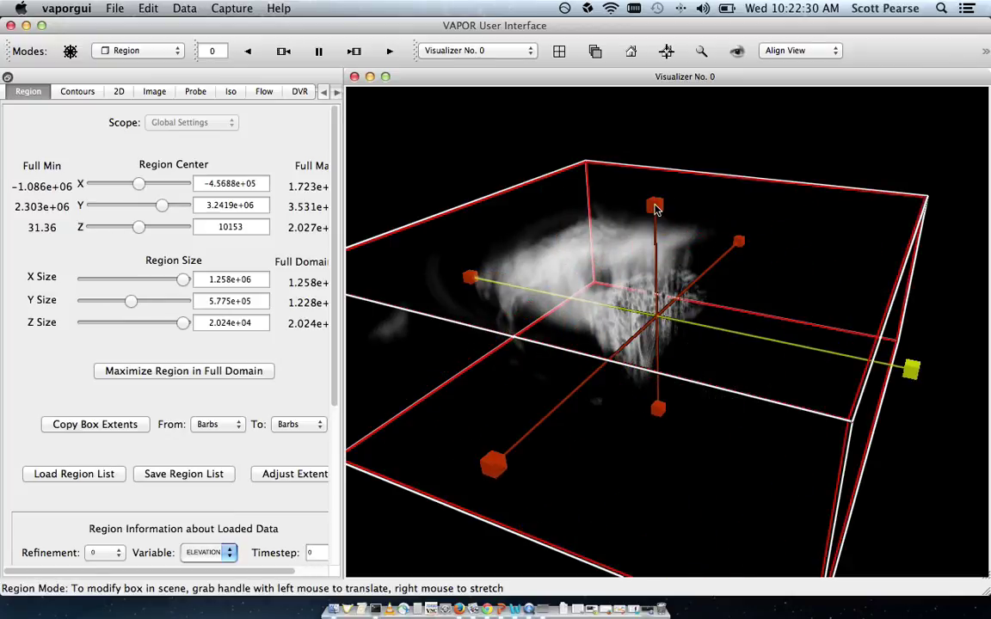
{"action": "right_click_drag", "start_coordinate": [654, 208], "coordinate": [659, 315]}
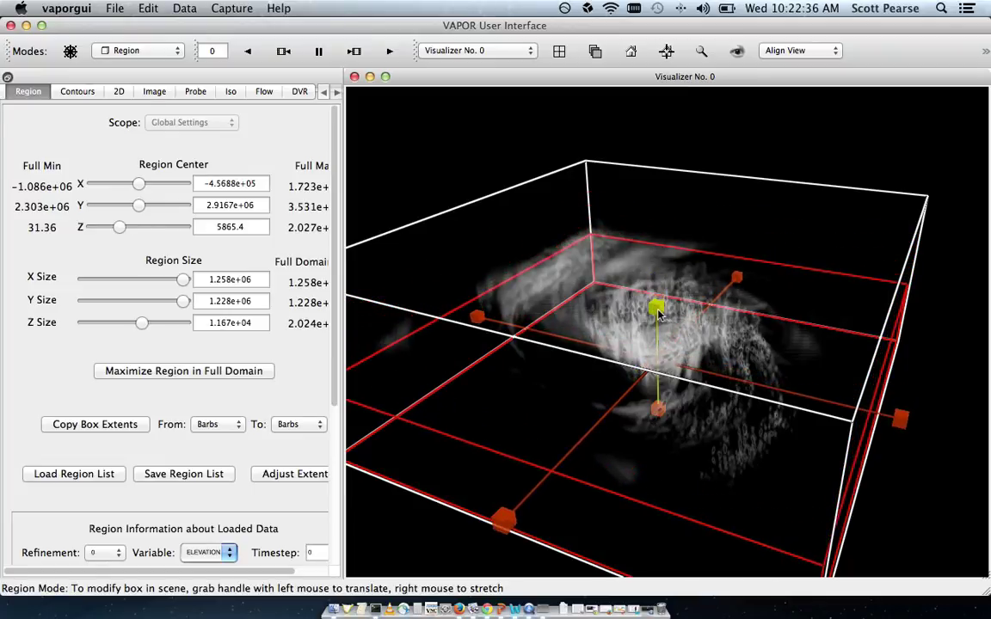
{"action": "right_click_drag", "start_coordinate": [659, 315], "coordinate": [662, 339]}
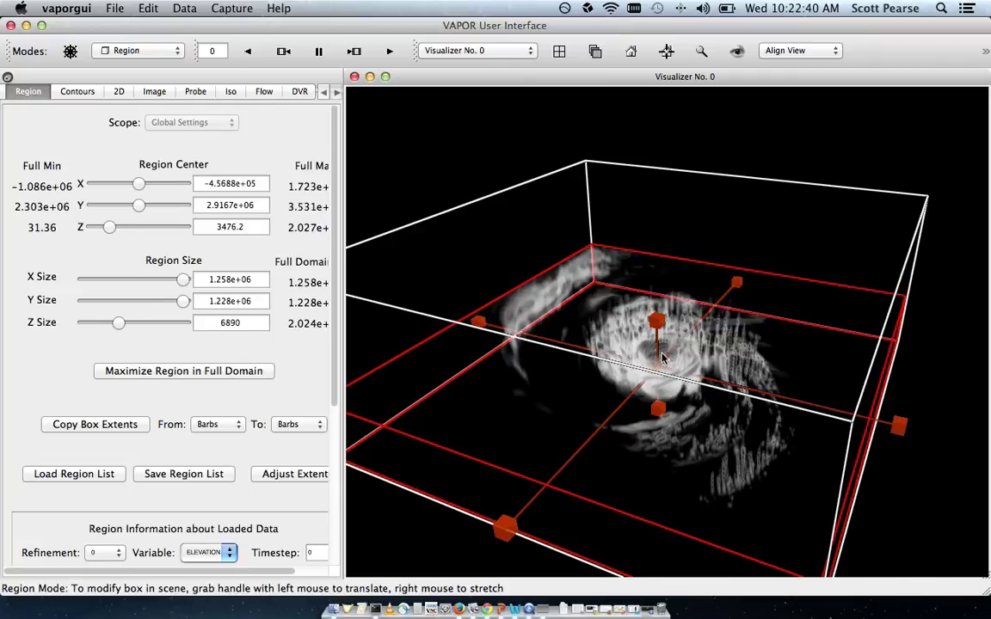
Step: Orbit to a near top-down view of the cropped region, then return to the home view
{"action": "left_click_drag", "start_coordinate": [602, 342], "coordinate": [561, 398]}
{"action": "left_click_drag", "start_coordinate": [750, 359], "coordinate": [891, 443]}
{"action": "left_click", "coordinate": [632, 52]}
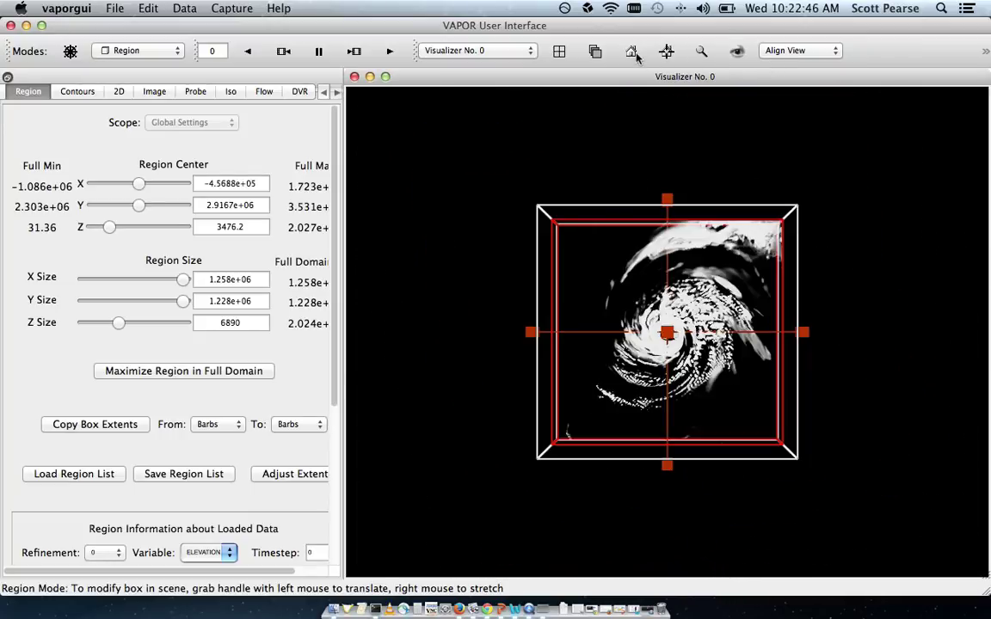
{"action": "left_click", "coordinate": [129, 54]}
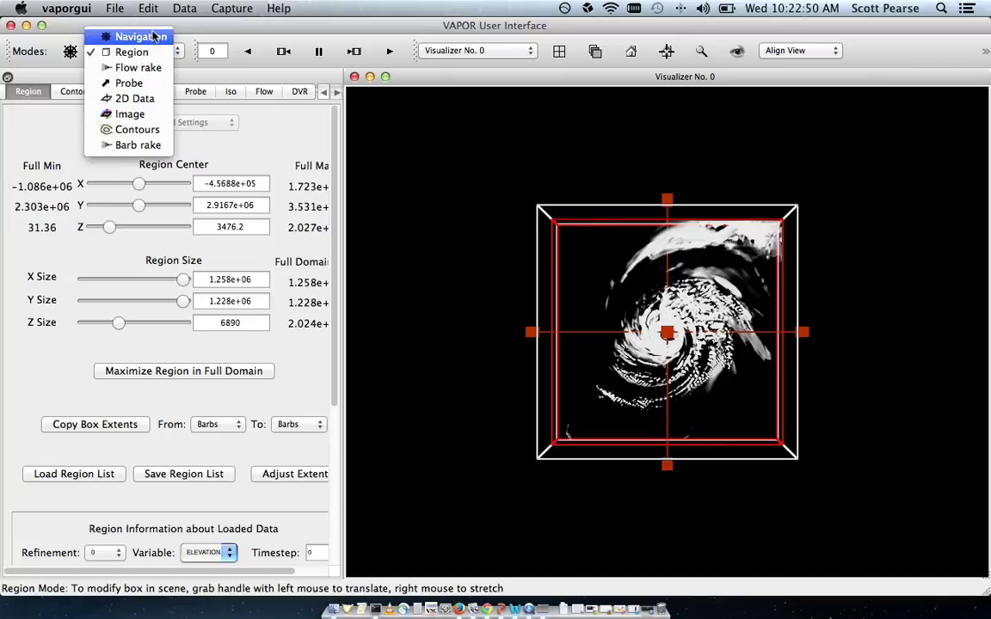
Step: Return to Navigation mode, zoom in on the cropped region and rotate to an oblique angle
{"action": "left_click", "coordinate": [153, 37]}
{"action": "right_click_drag", "start_coordinate": [692, 437], "coordinate": [646, 138]}
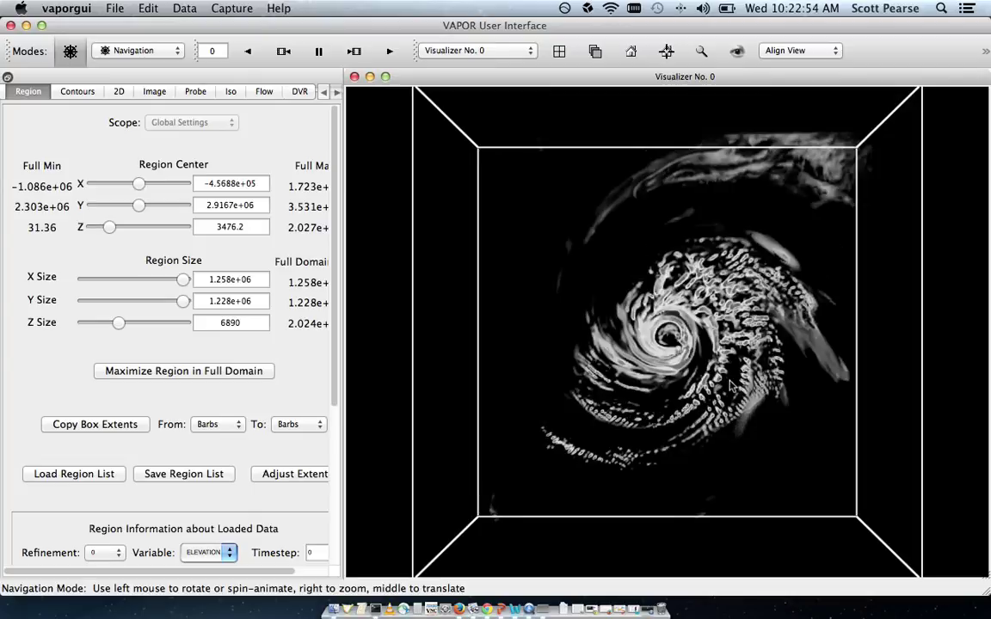
{"action": "left_click_drag", "start_coordinate": [658, 375], "coordinate": [809, 204]}
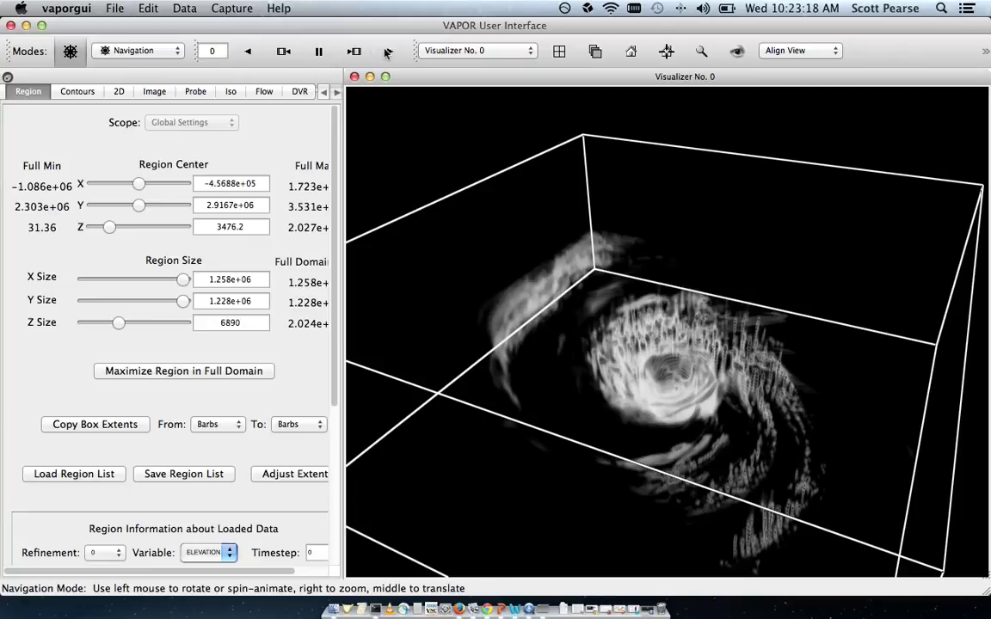
Step: Step through time steps 1–3, back, to start and forward again, then switch to QuickTime Player
{"action": "left_click", "coordinate": [356, 53]}
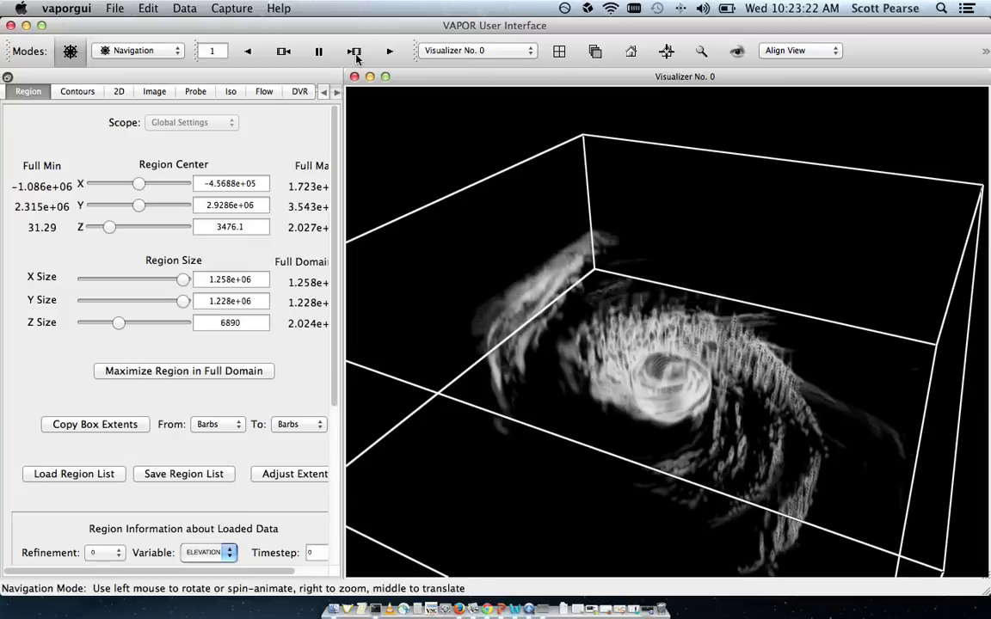
{"action": "left_click", "coordinate": [356, 54]}
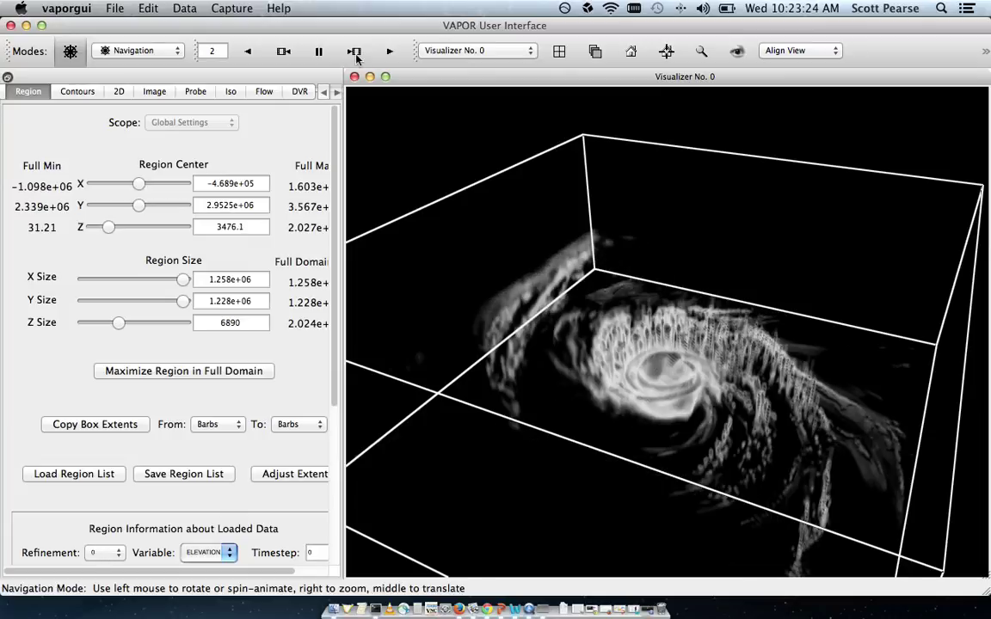
{"action": "left_click", "coordinate": [356, 54]}
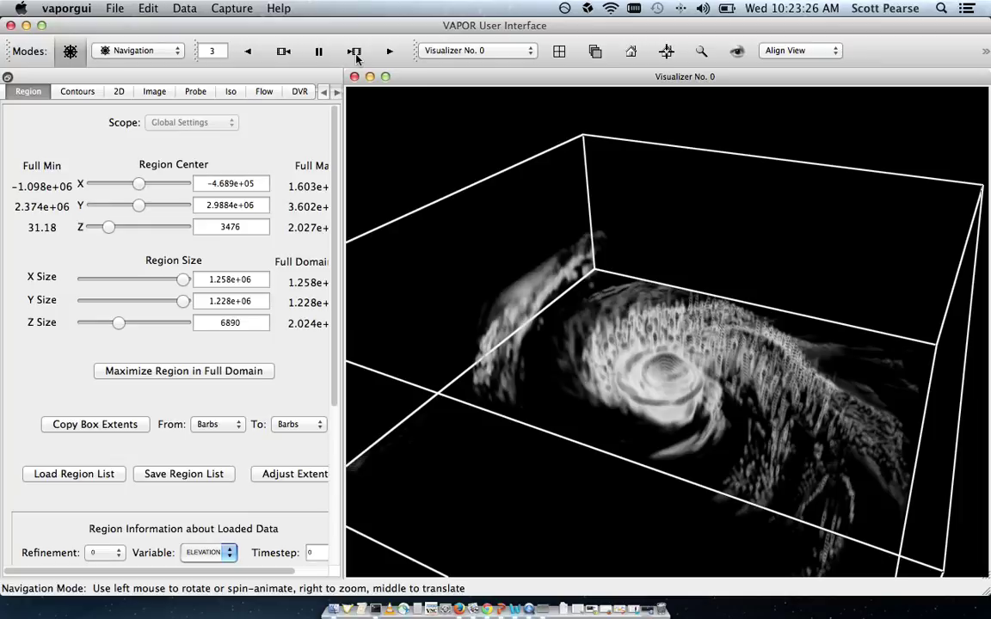
{"action": "left_click", "coordinate": [248, 54]}
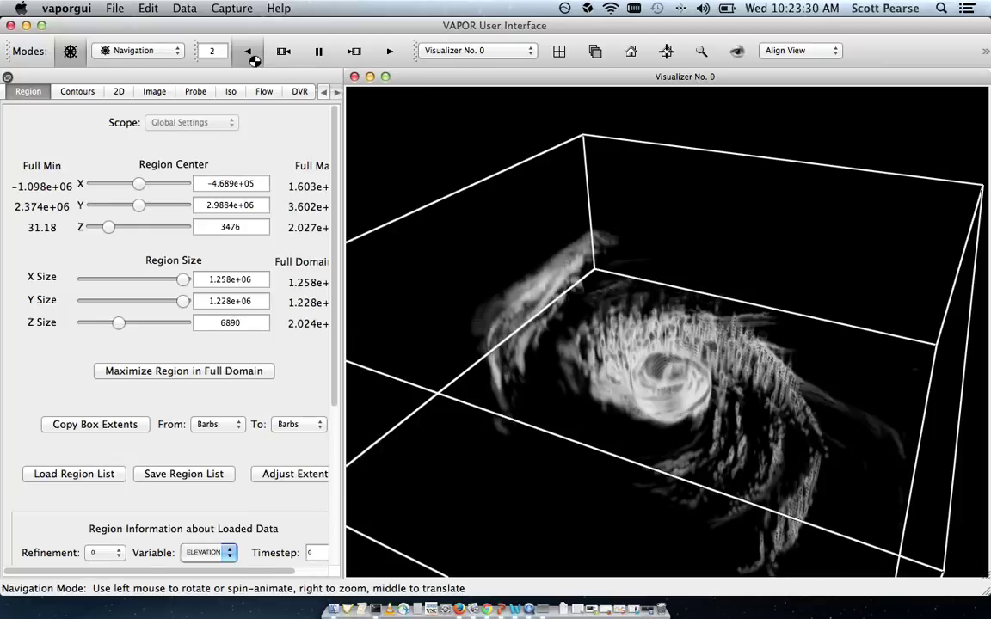
{"action": "left_click", "coordinate": [283, 52]}
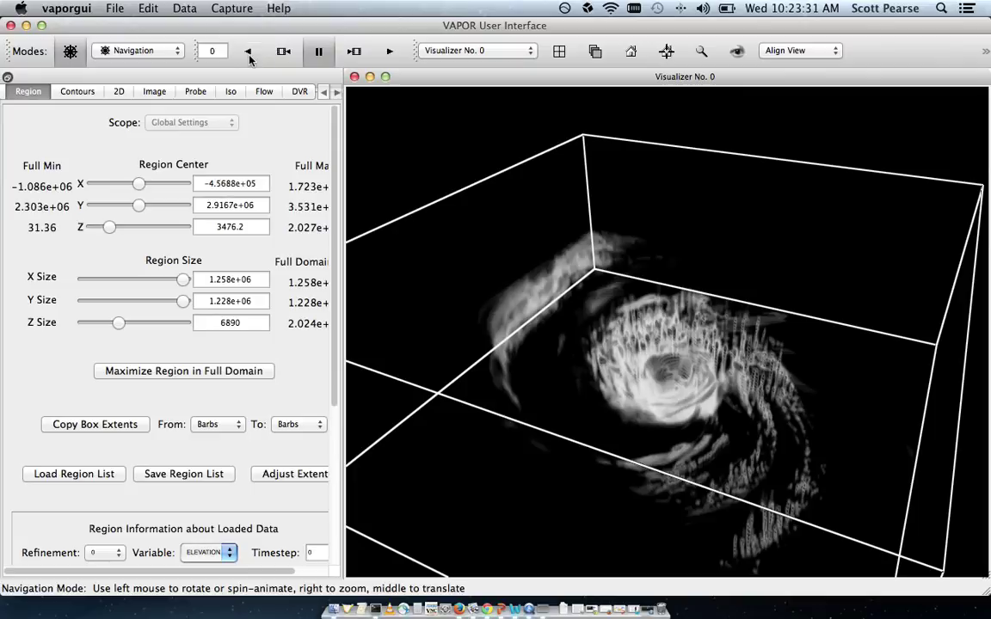
{"action": "left_click", "coordinate": [387, 53]}
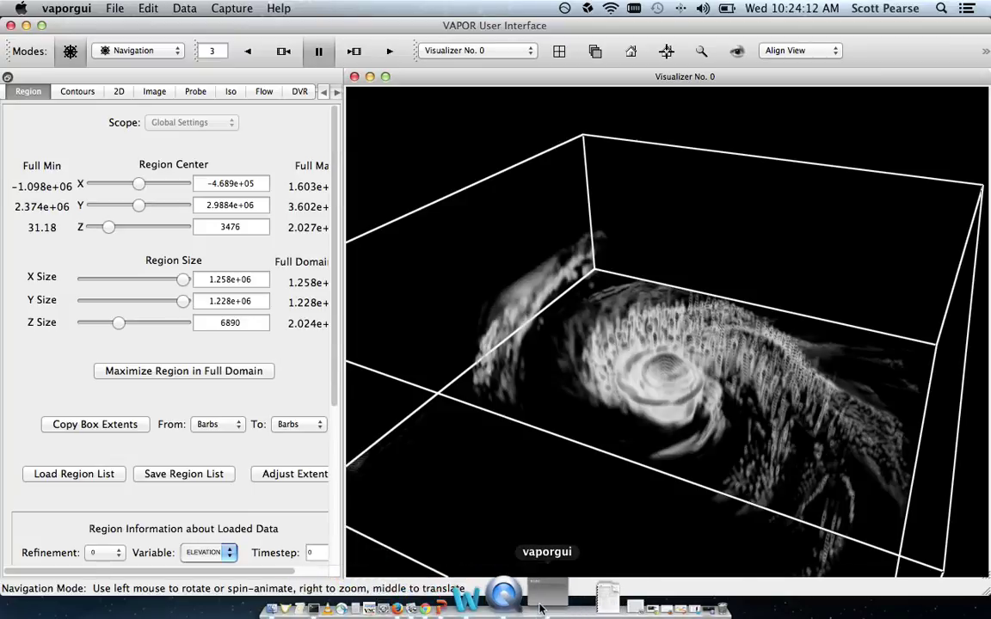
{"action": "left_click", "coordinate": [529, 597]}
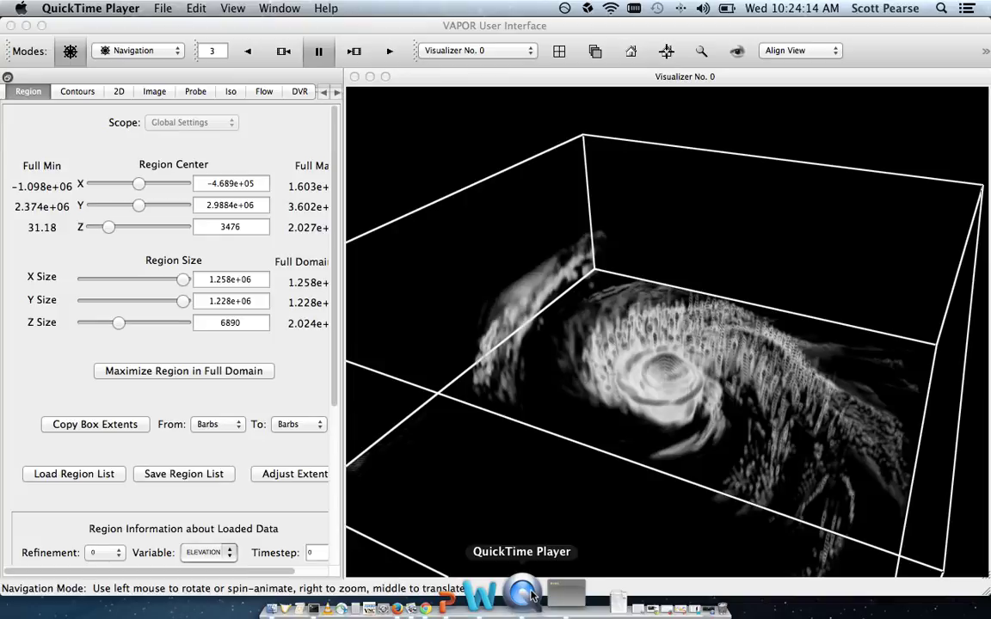